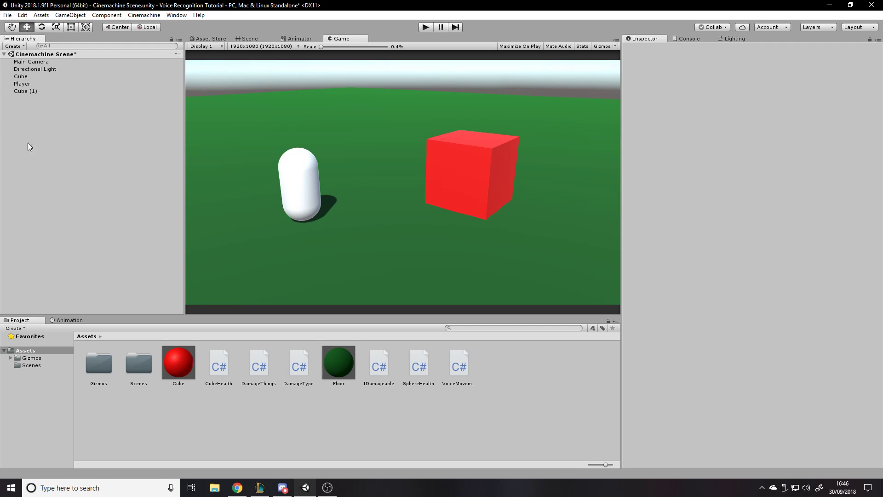
Select the Main Camera to view its components and look through the available Cinemachine camera creation commands
left_click(79, 64)
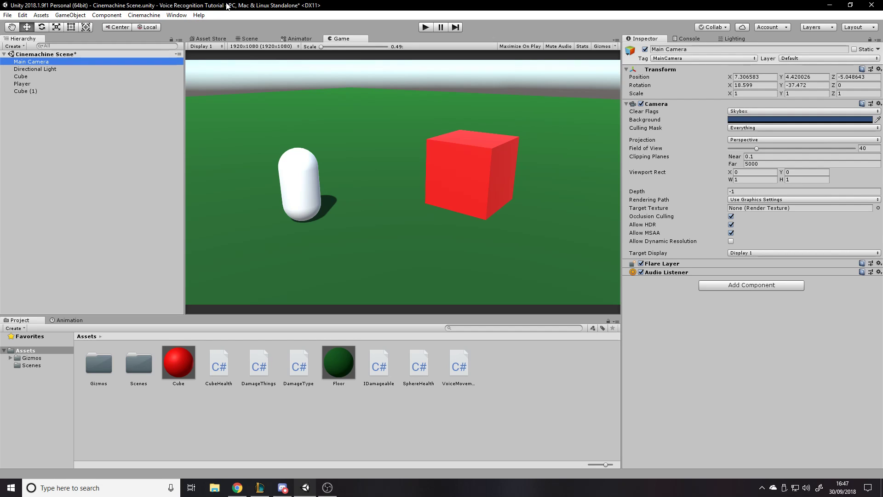
left_click(145, 15)
left_click(188, 3)
left_click(161, 16)
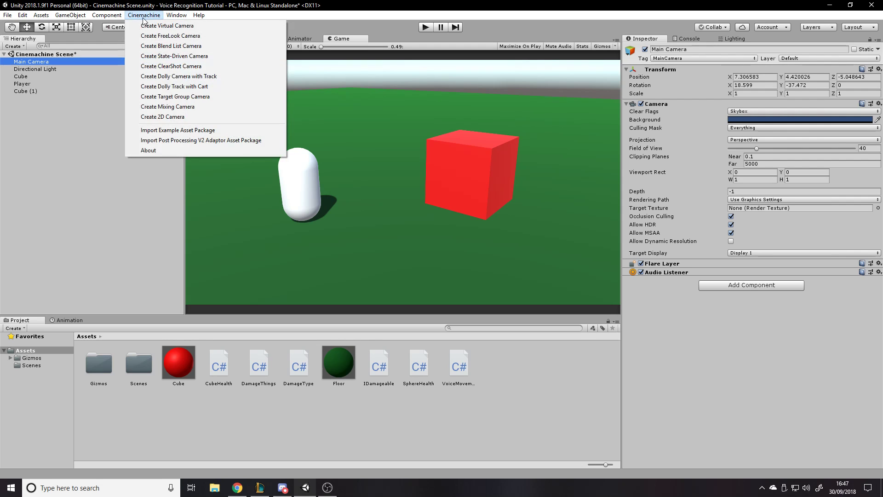
left_click(163, 16)
Open the Package Manager, look through the list of all packages, and close it
left_click(144, 14)
mouse_move(176, 14)
left_click(196, 62)
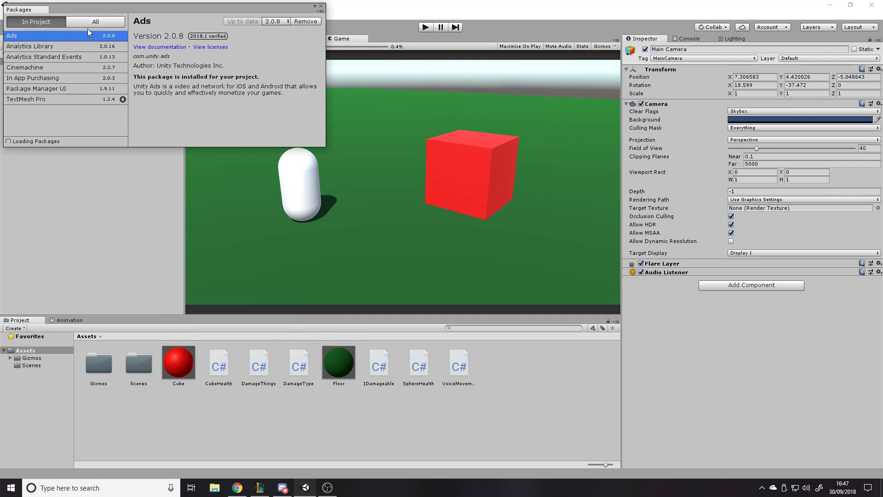
left_click(81, 21)
mouse_move(126, 50)
left_mouse_down()
mouse_move(129, 103)
mouse_move(126, 42)
left_mouse_up()
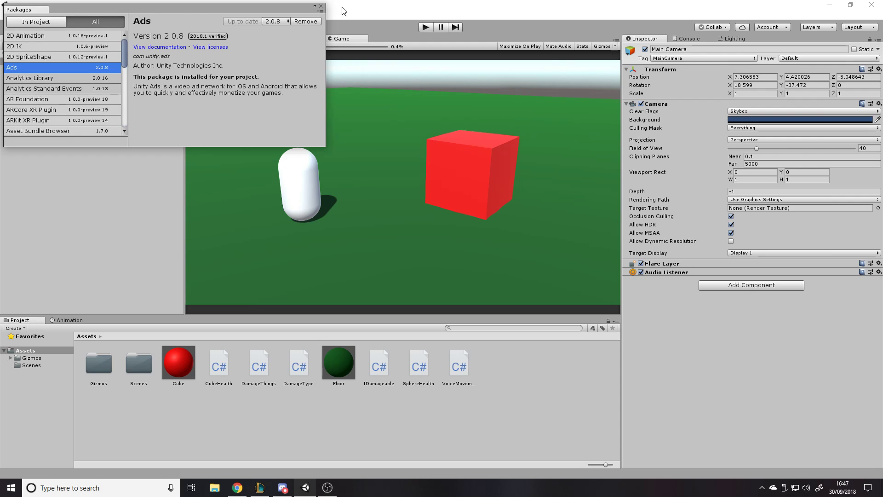
left_click(321, 6)
left_click(355, 414)
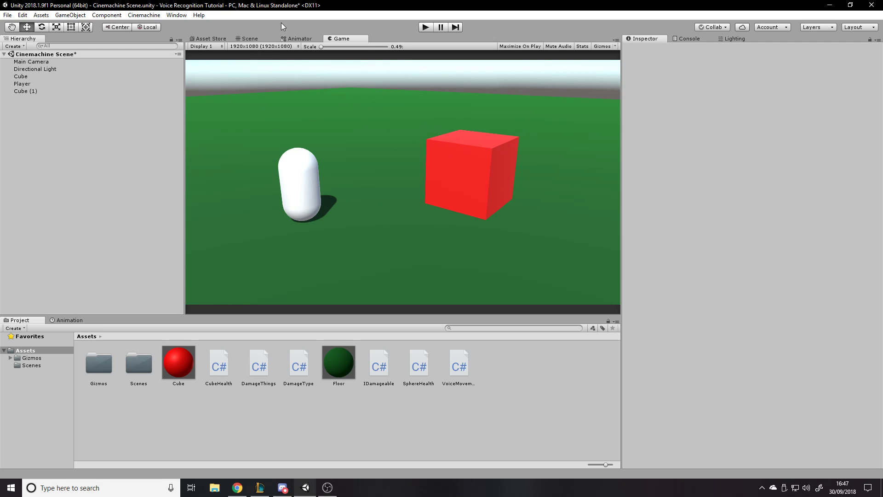
View the capsule and red cube in the Scene and Game views, and check the Main Camera's settings
left_click(248, 39)
mouse_move(336, 162)
right_mouse_down()
mouse_move(335, 203)
mouse_move(329, 153)
right_mouse_up()
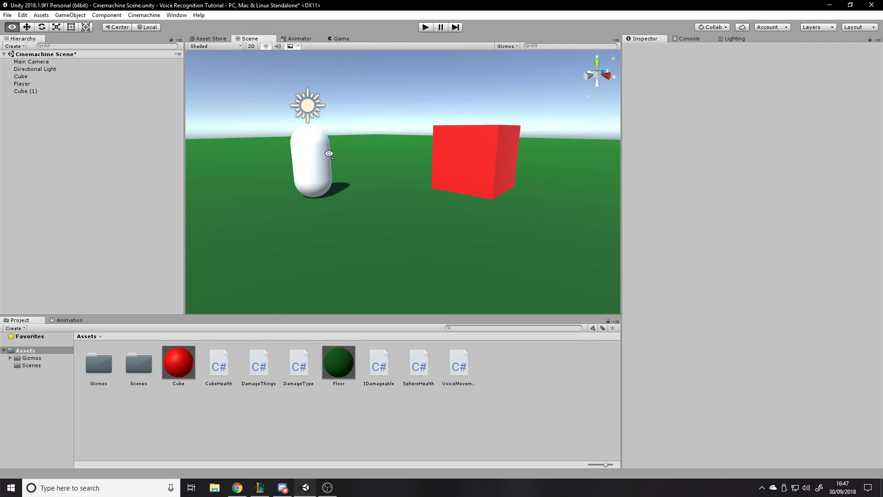
left_click(338, 39)
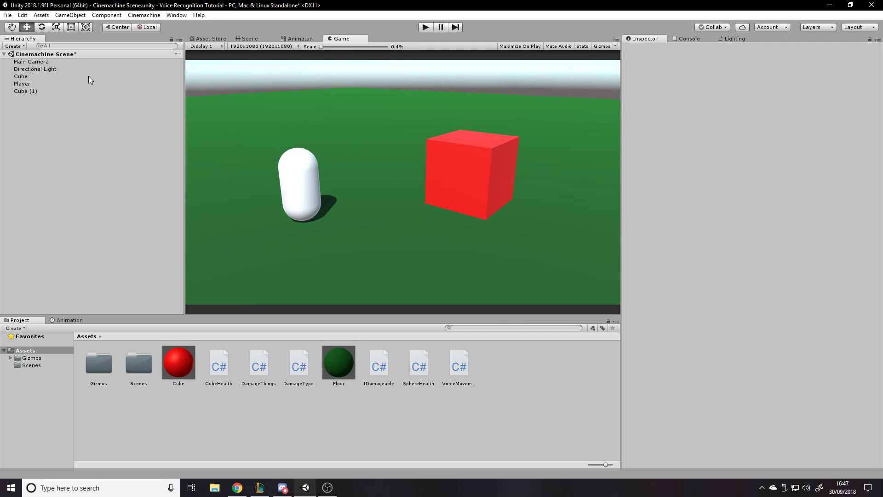
left_click(73, 55)
left_click(72, 60)
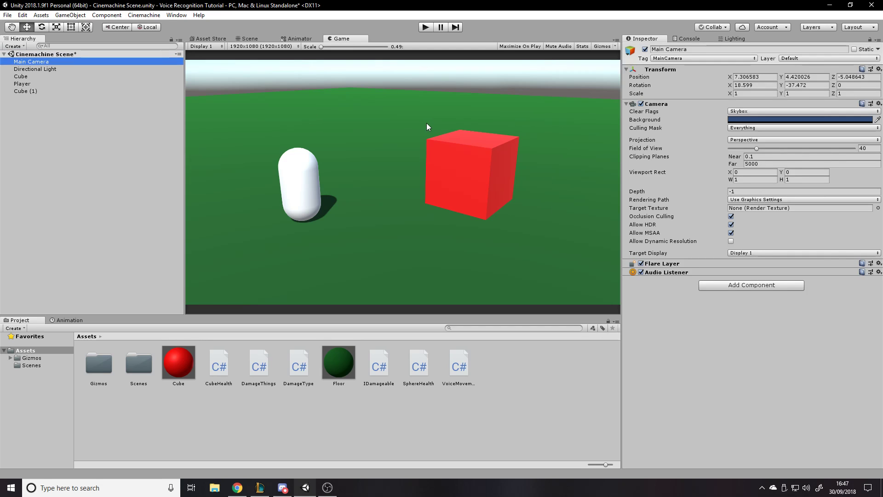
left_click(499, 390)
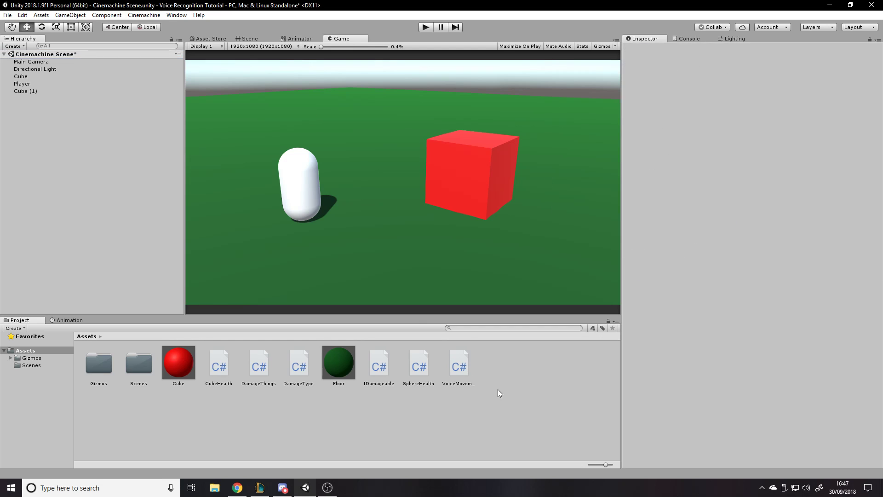
Create a Cinemachine virtual camera and set its position to X 0, Y 0, Z 0
left_click(159, 16)
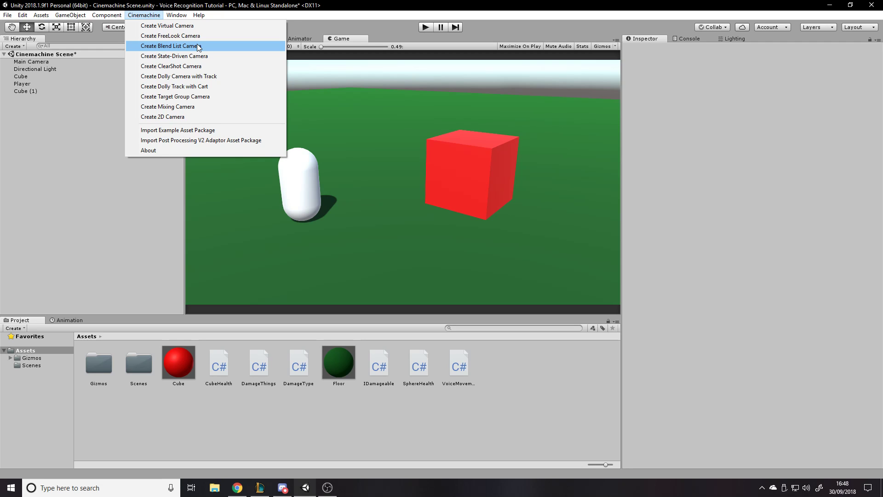
left_click(152, 29)
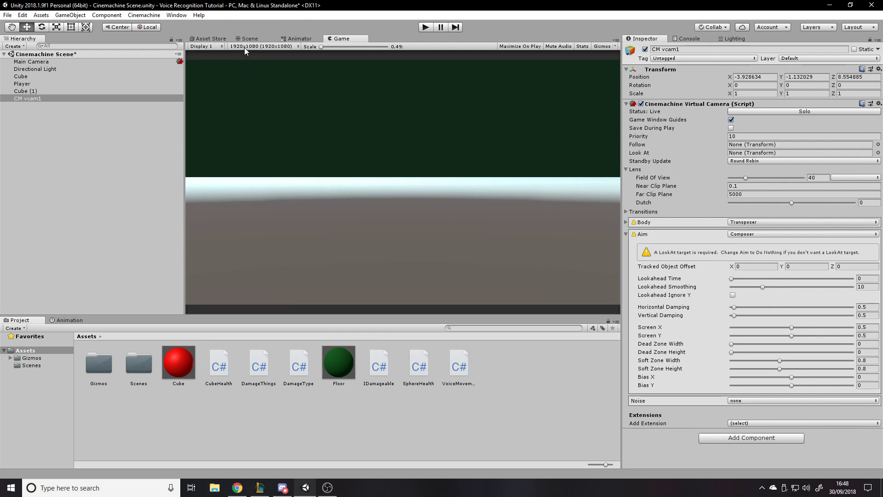
left_click(760, 77)
type("0")
key("Tab")
type("0")
key("Tab")
type("0")
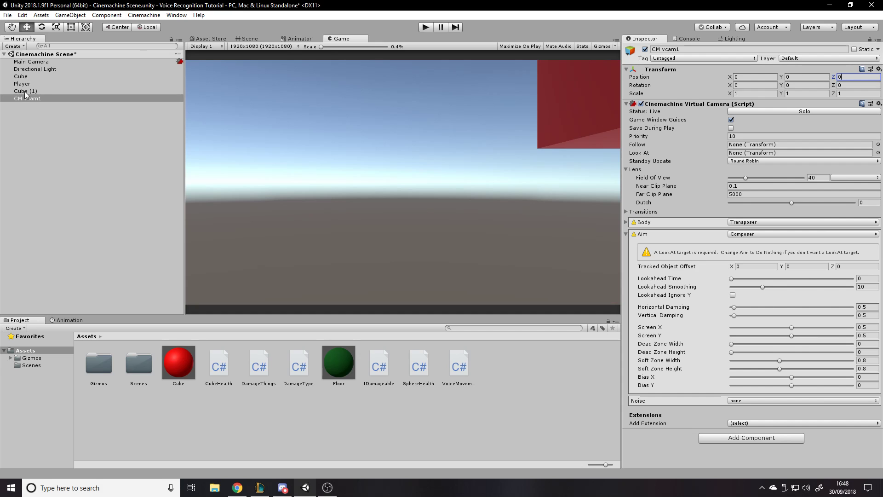
Align CM vcam1 with a Scene view showing the capsule and red cube, and check its framing in the Game view
left_click(268, 40)
right_click_drag(330, 94, 378, 155)
left_click(31, 99)
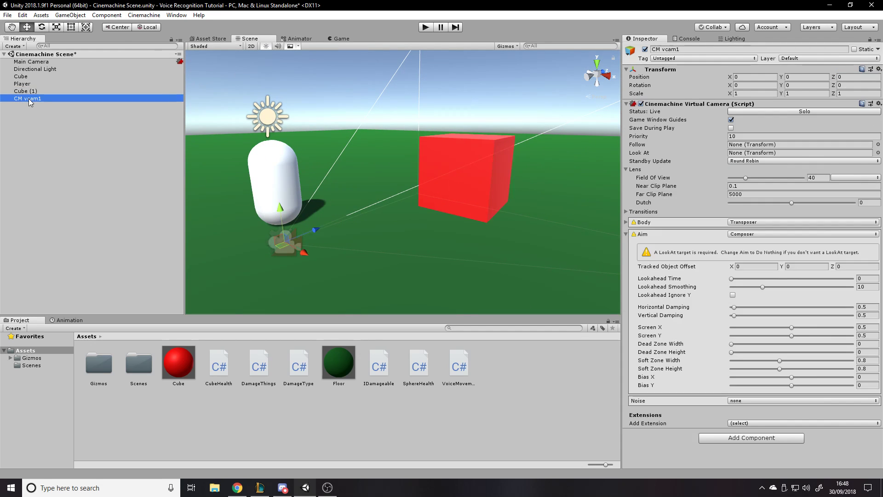
left_click(144, 18)
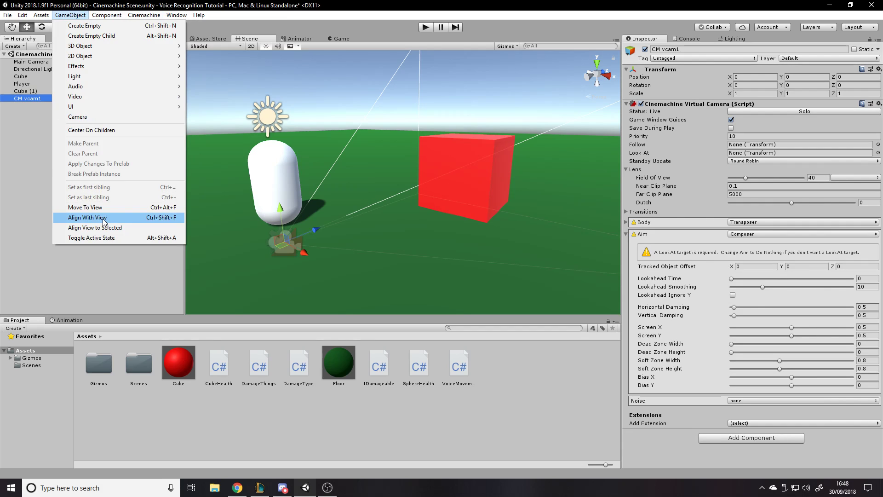
left_click(104, 217)
left_click(332, 40)
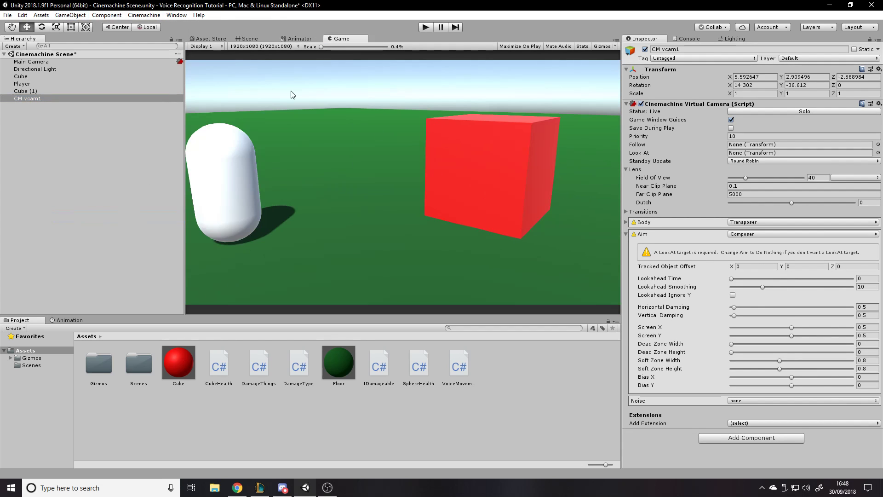
Examine the Cinemachine Brain component on the Main Camera and the camera's placement in the Scene view
left_click(264, 39)
left_click_drag(349, 112, 184, 145, "alt")
left_click(44, 62)
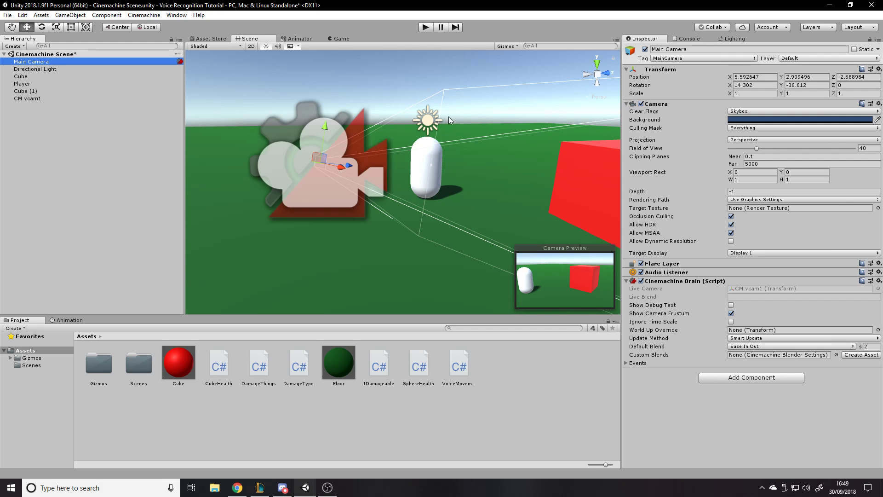
Realign CM vcam1 with a wider Scene view of the capsule and cube, and check the result in the Game view
left_click_drag(401, 91, 466, 104, "alt")
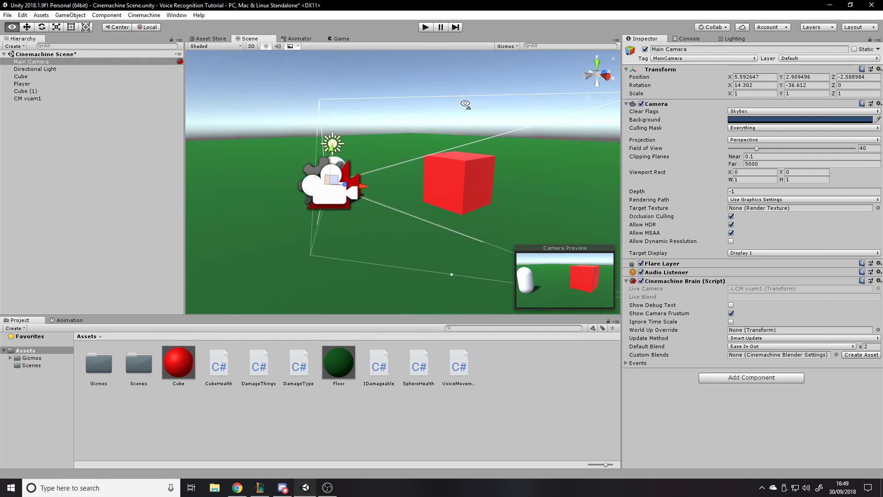
left_click(28, 98)
left_click(107, 15)
mouse_move(70, 15)
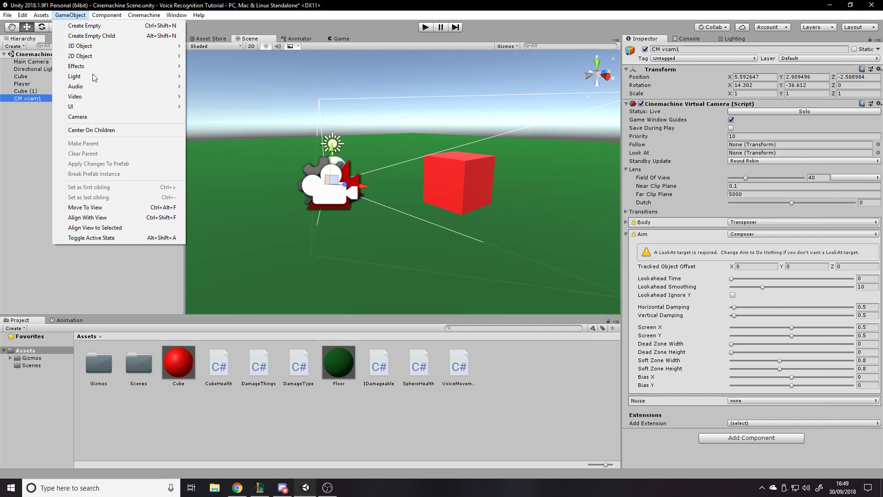
left_click(119, 218)
left_click(481, 62)
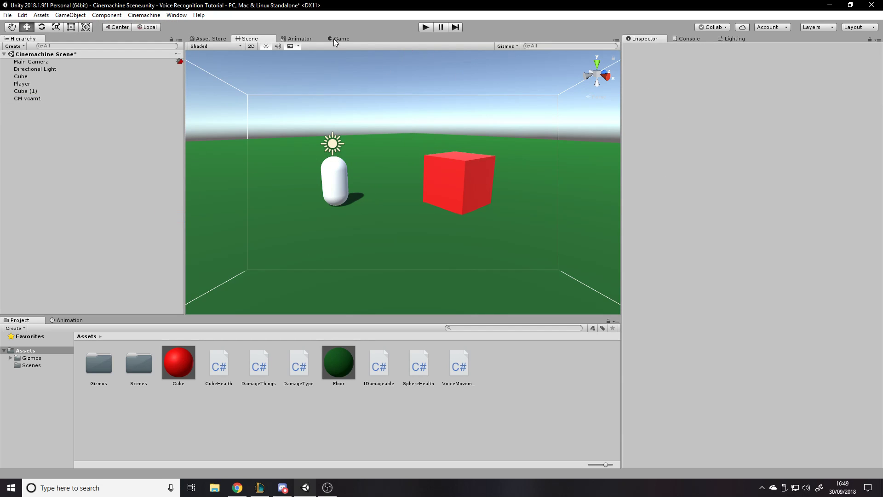
left_click(335, 39)
left_click(269, 46)
left_click(256, 42)
Compare the Main Camera's transform and placement with those of CM vcam1 in the Scene view
left_click(75, 63)
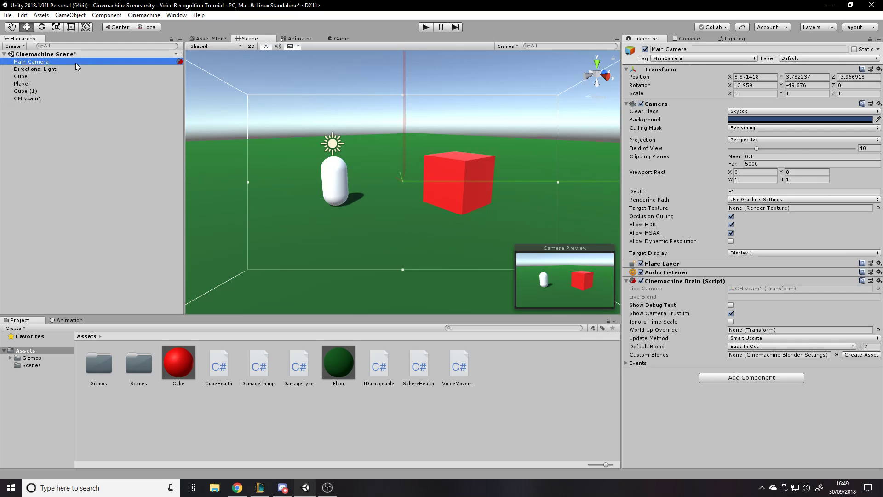
left_click(46, 69)
double_click(63, 62)
left_click_drag(396, 152, 451, 140, "alt")
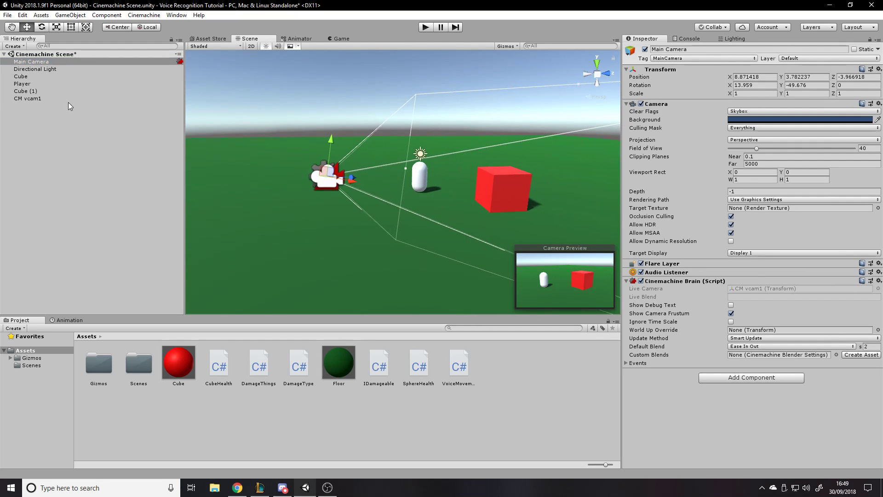
left_click(60, 99)
left_click(54, 61)
left_click(355, 184)
left_click(44, 99)
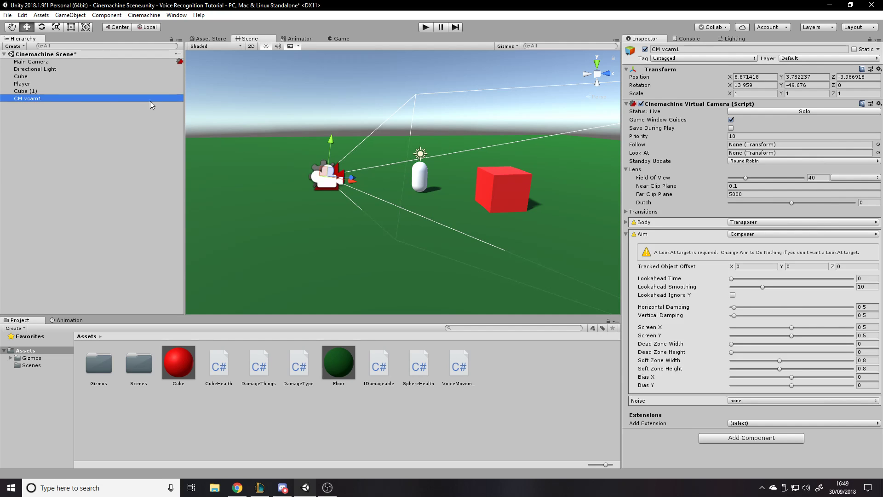
Compare CM vcam1's framing in the Game view with its frustum in the Scene view
left_click(341, 38)
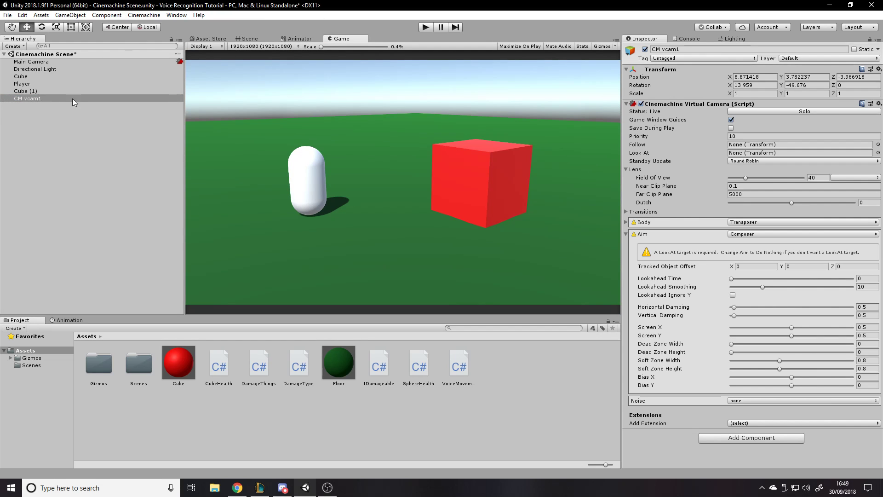
left_click(245, 39)
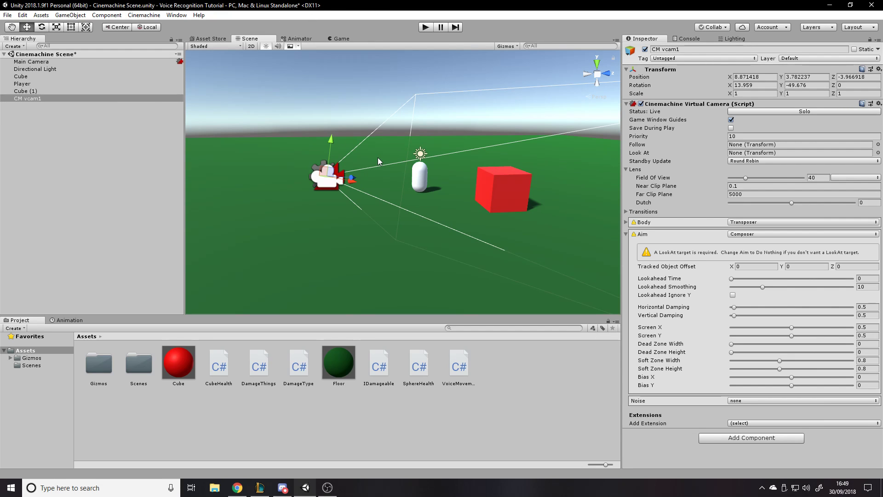
left_click_drag(448, 132, 437, 139, "alt")
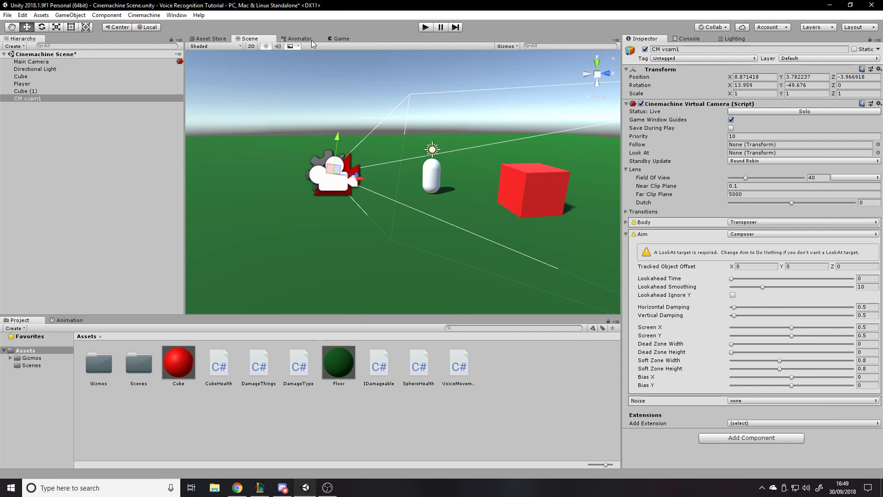
left_click(330, 39)
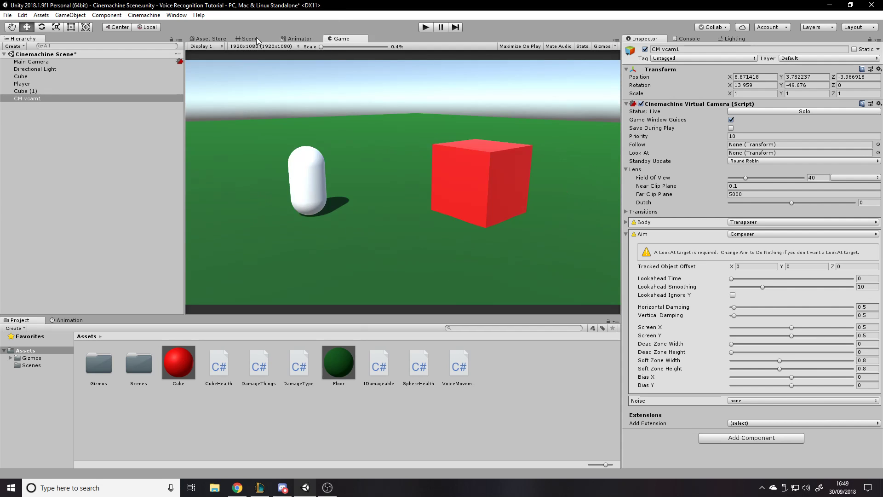
left_click(256, 38)
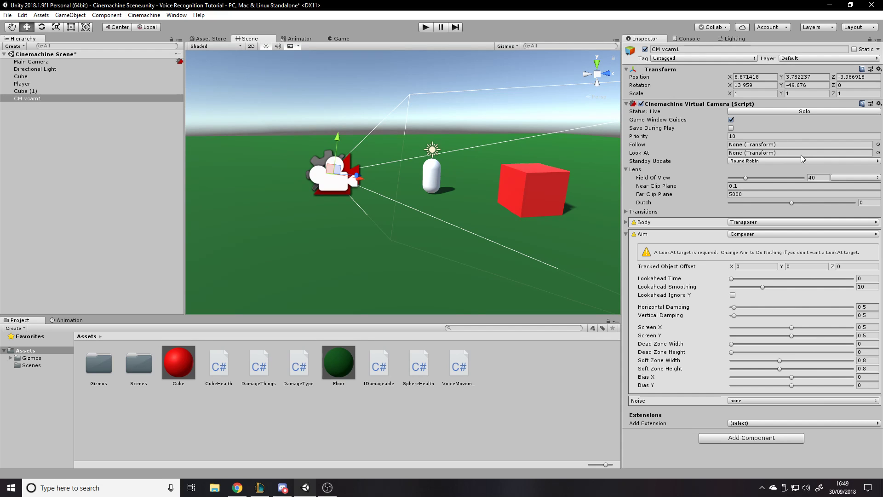
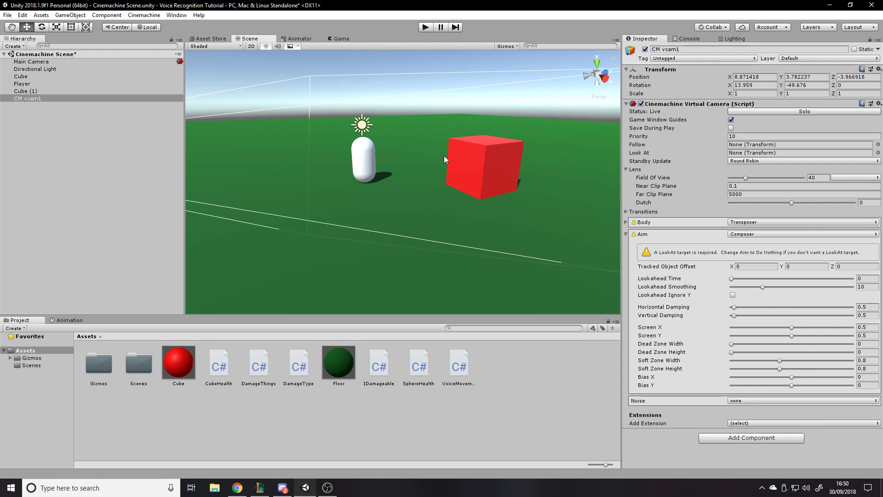
Assign the Player object as CM vcam1's Look At target and check the framing in the Game view
left_click_drag(421, 117, 269, 101, "alt")
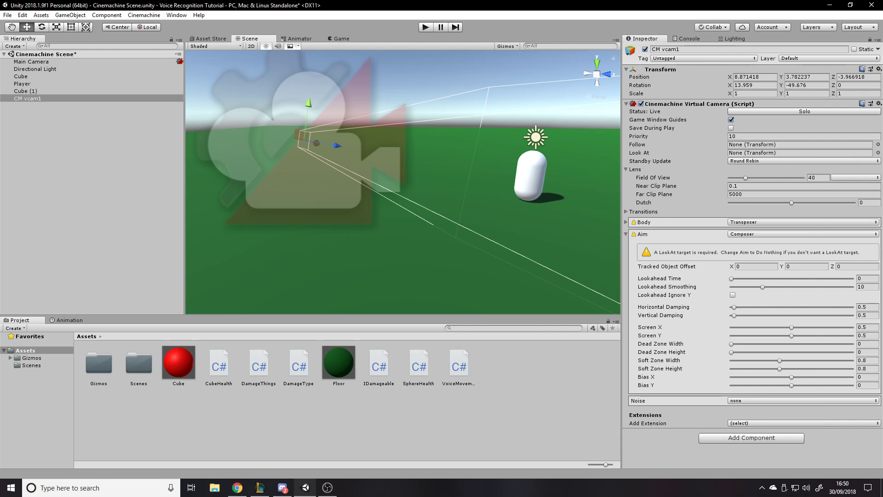
left_click_drag(24, 85, 754, 154)
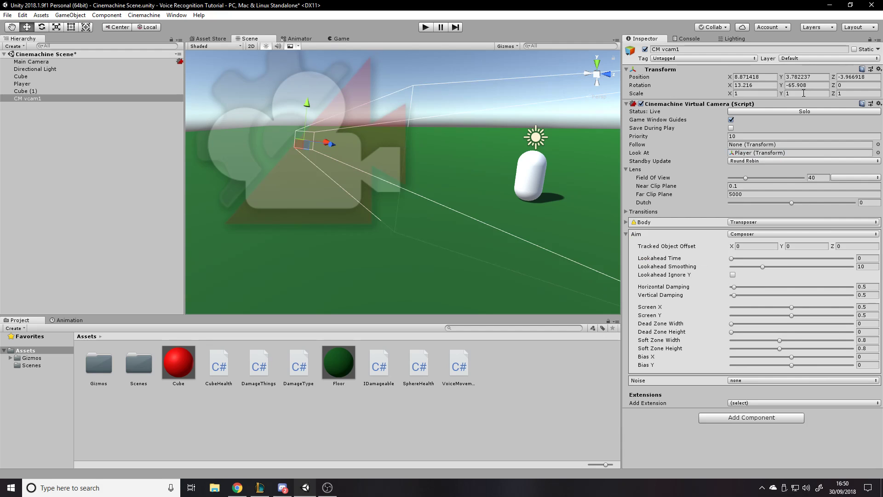
left_click(340, 38)
left_click(274, 39)
Move the Player capsule along the Z axis to about -0.71 and check the camera's aim in the Game view
left_click(531, 164)
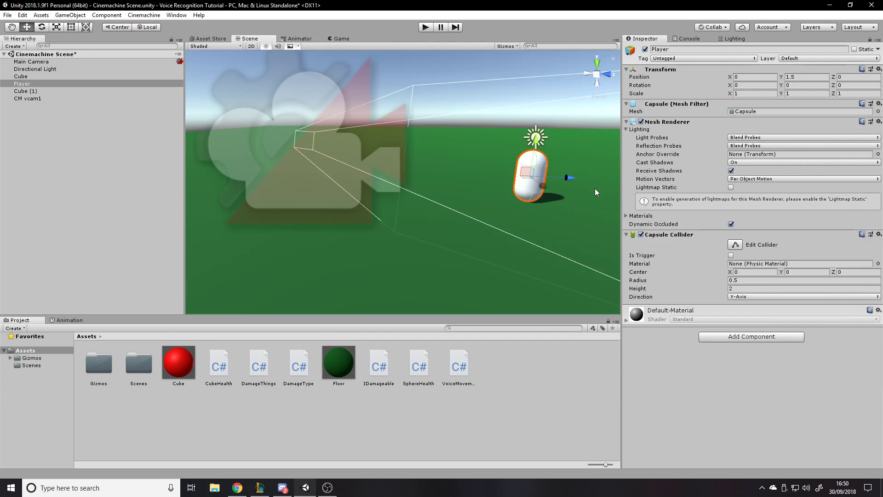
left_click_drag(575, 183, 536, 187)
left_click(334, 39)
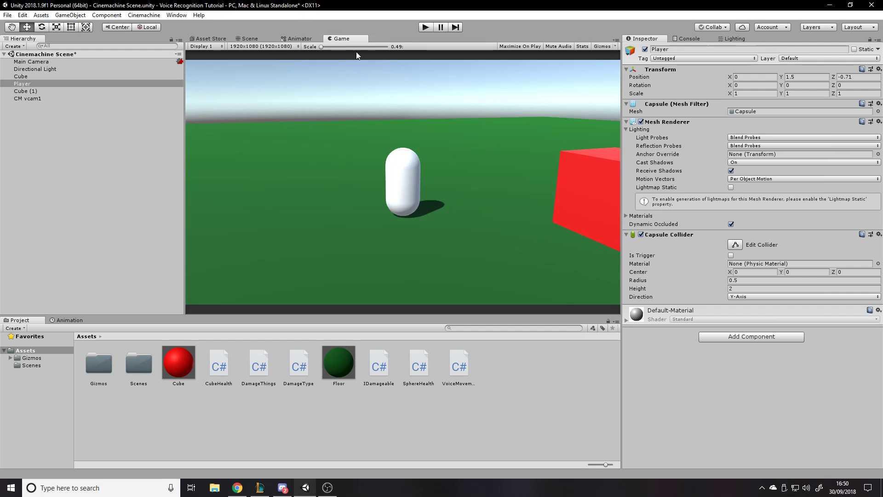
left_click(256, 39)
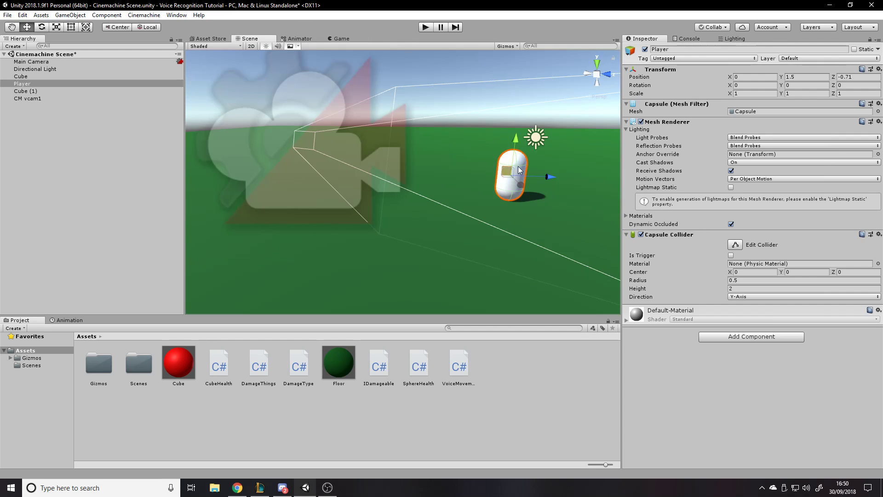
Move the Player capsule along the Z axis to about 1.84 and show CM vcam1's aiming guides in the Game view
left_click_drag(574, 186, 626, 184)
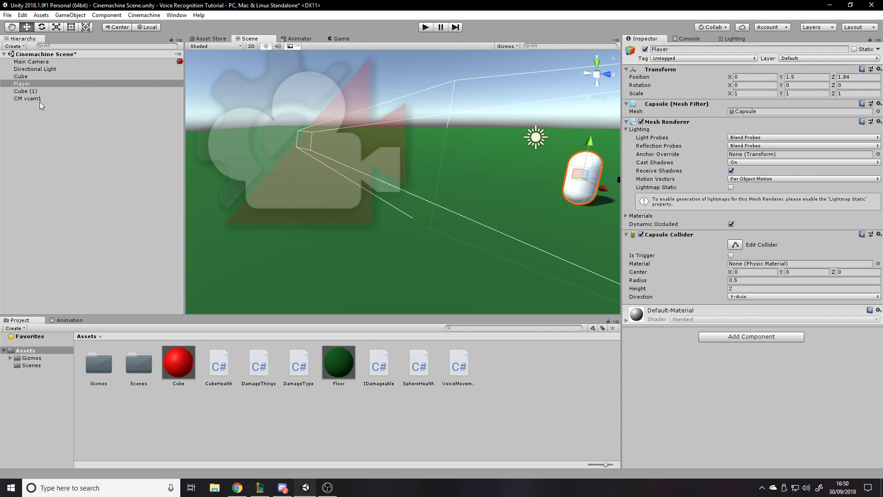
left_click(56, 99)
left_click(338, 38)
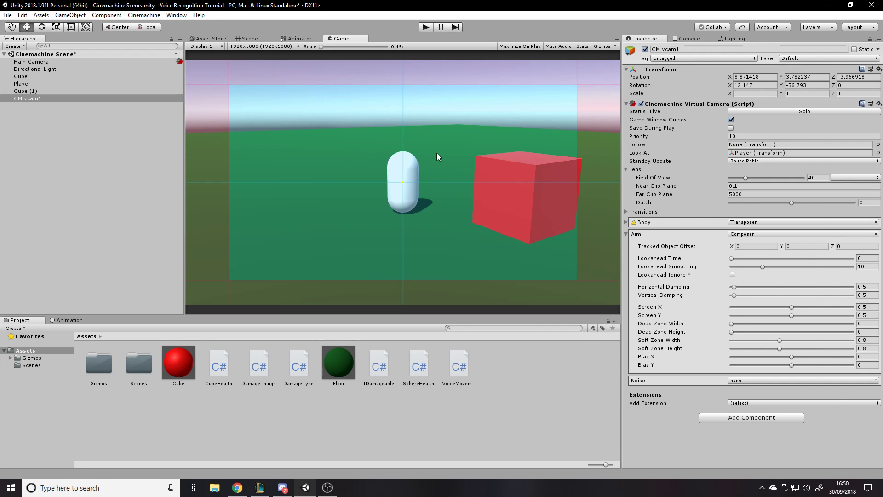
Move the Player capsule along the X axis to about 0.98 and show CM vcam1's aiming guides again
left_click(403, 182)
left_click(27, 84)
left_click_drag(730, 76, 727, 176)
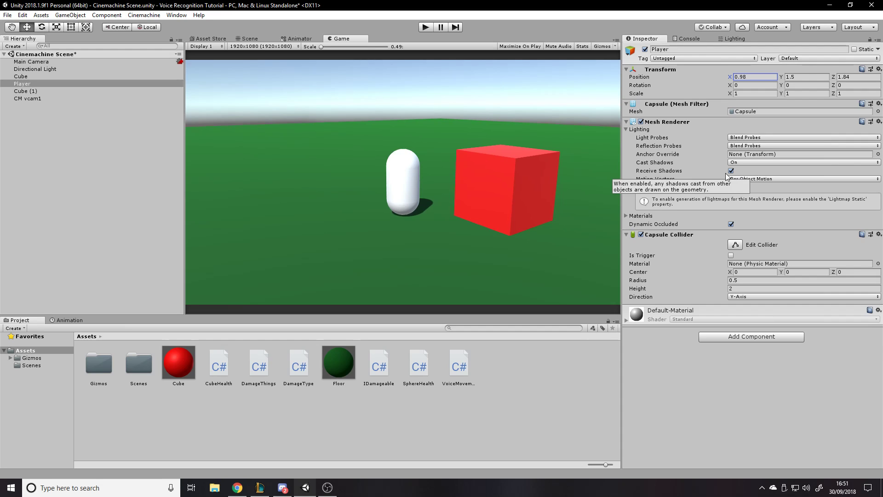
left_click(35, 99)
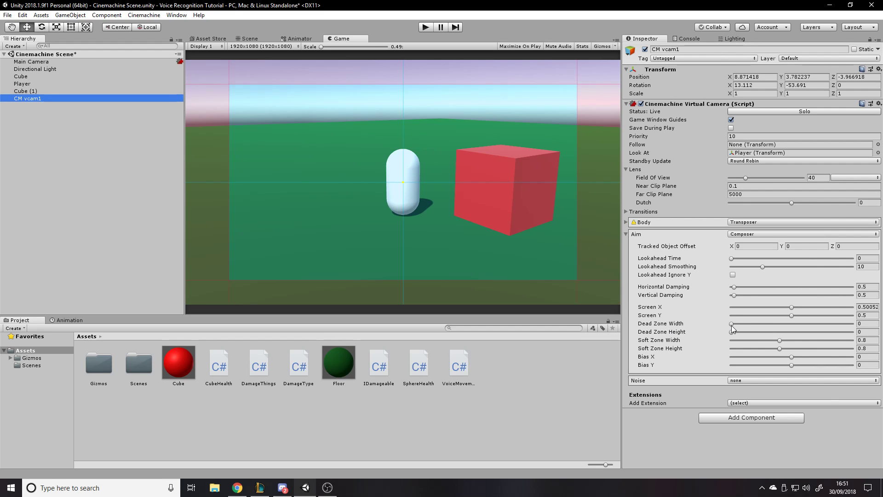
Enlarge CM vcam1's dead zone to a width of about 0.377 and a height of about 0.46, undoing the soft zone width change
left_click_drag(733, 323, 785, 340)
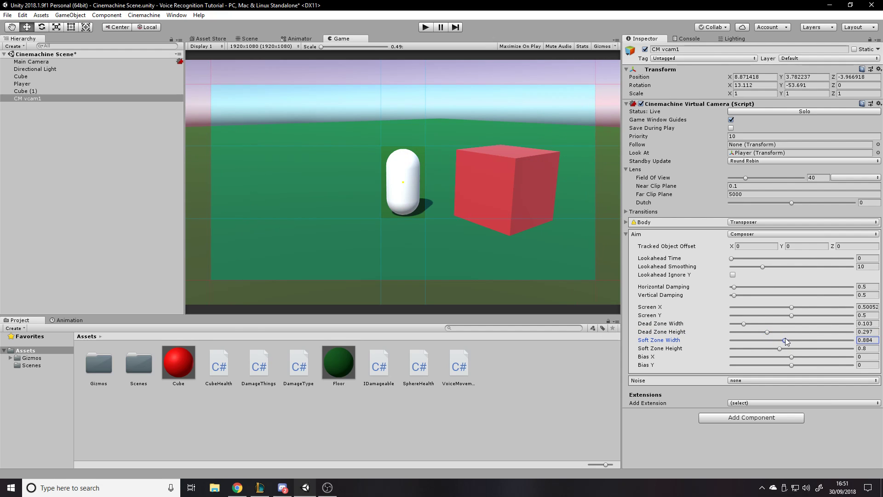
key("ctrl+z")
mouse_move(766, 331)
left_mouse_down()
mouse_move(786, 332)
mouse_move(778, 323)
left_mouse_up()
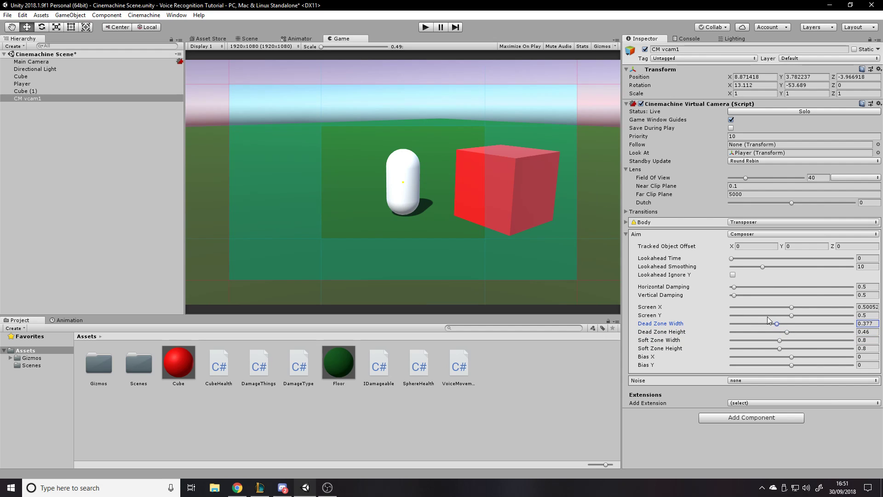
left_click(405, 187)
Enter Play mode, move the Player along the X axis to about -9.23 and check it against CM vcam1's aiming guides
left_click(421, 27)
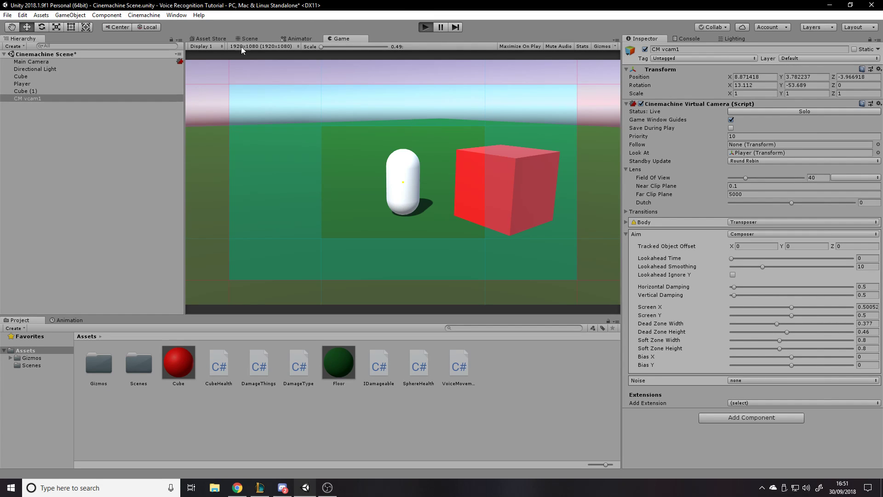
left_click(24, 83)
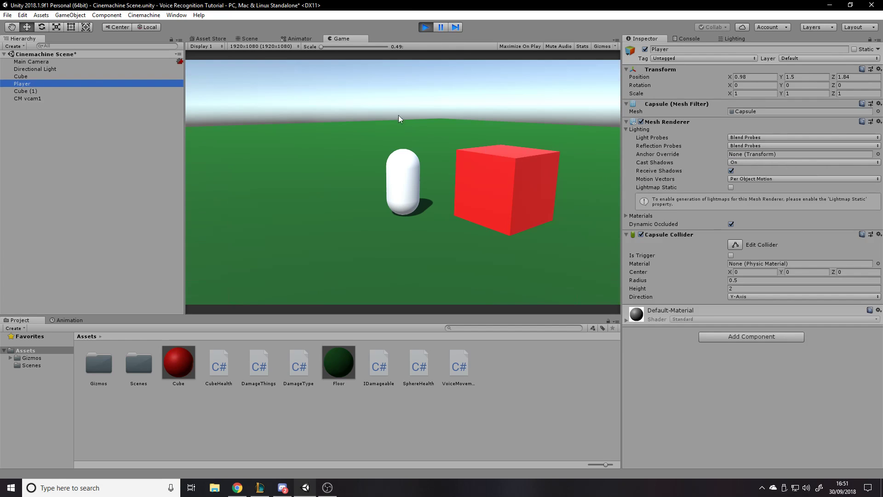
left_click_drag(729, 75, 570, 76)
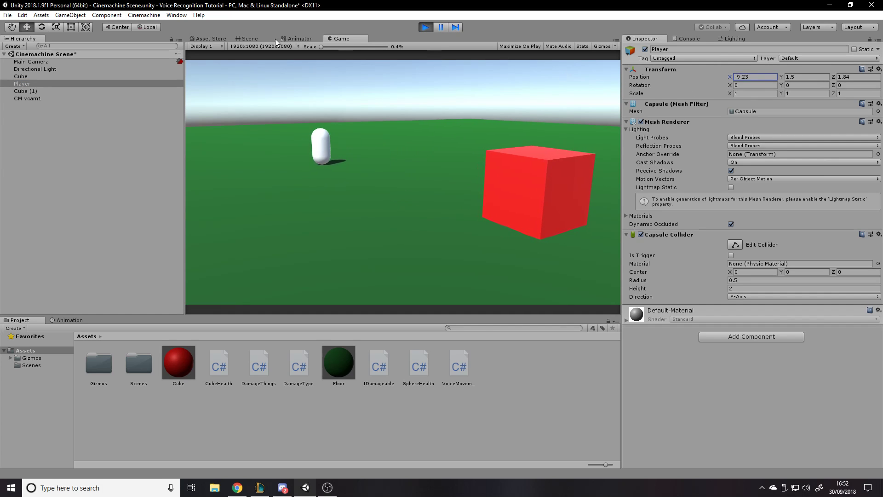
left_click(44, 100)
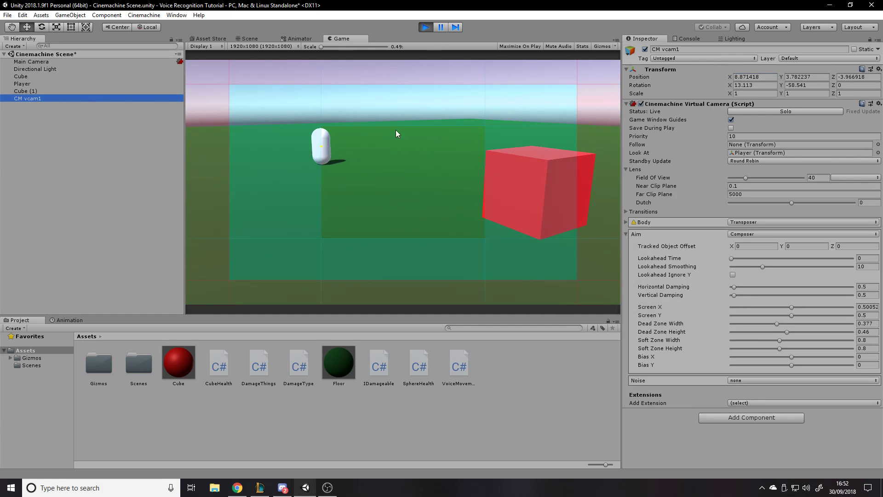
Lock the Inspector on CM vcam1, select the Player and float the Game view so the Scene view is visible with it
left_click(872, 43)
left_click(26, 85)
left_click_drag(342, 38, 330, 183)
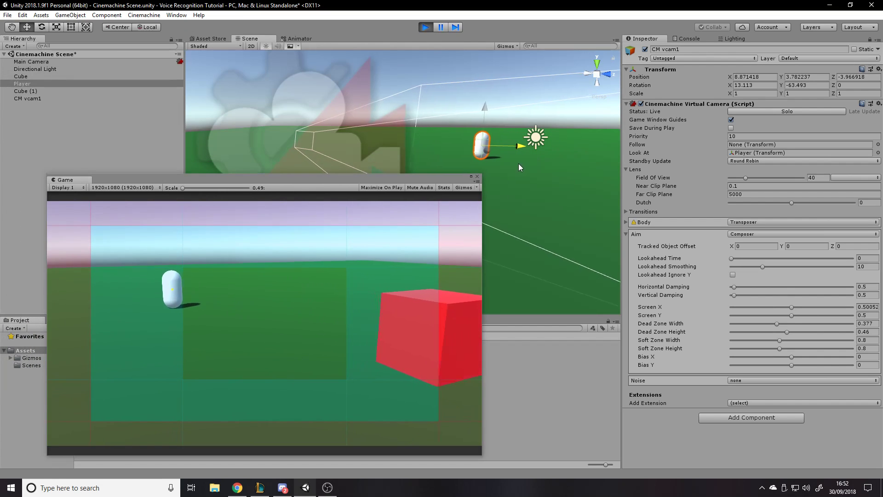
Move the Player around the red cube in the Scene view and watch how the camera tracks it outside the dead zone
left_click_drag(519, 164, 580, 164)
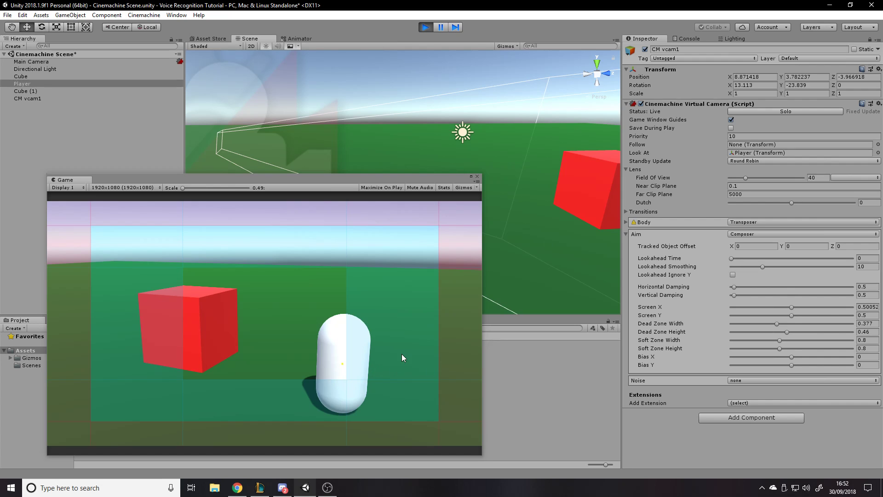
key("f")
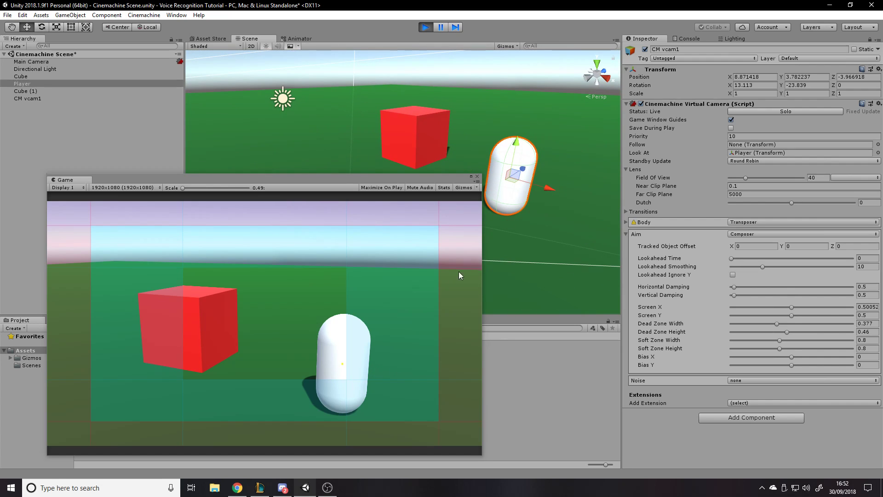
left_click_drag(548, 187, 363, 120)
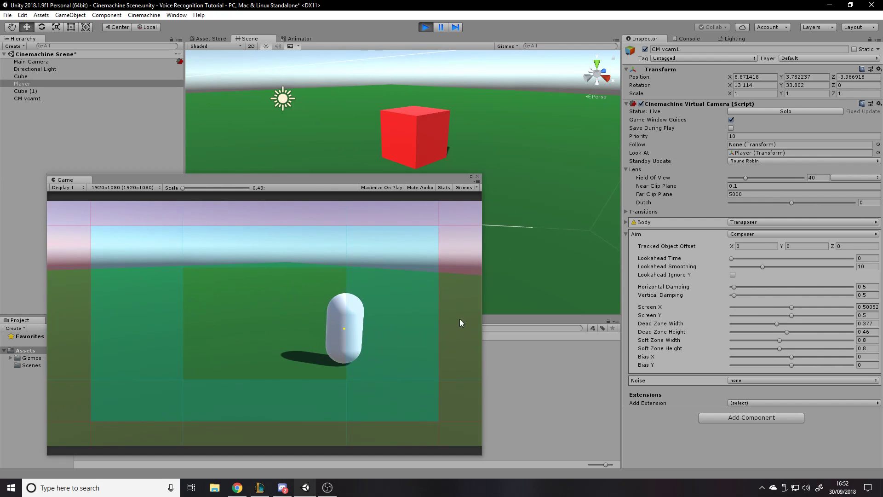
right_click_drag(513, 121, 339, 159)
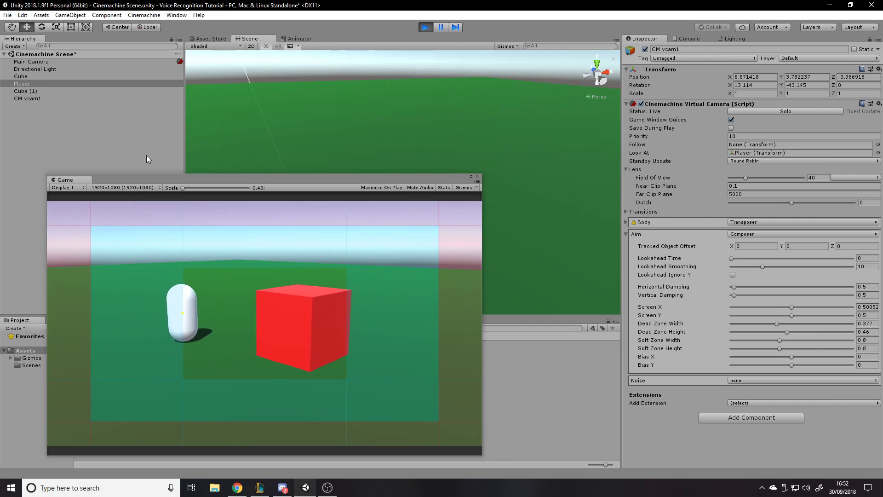
right_click_drag(425, 168, 506, 225)
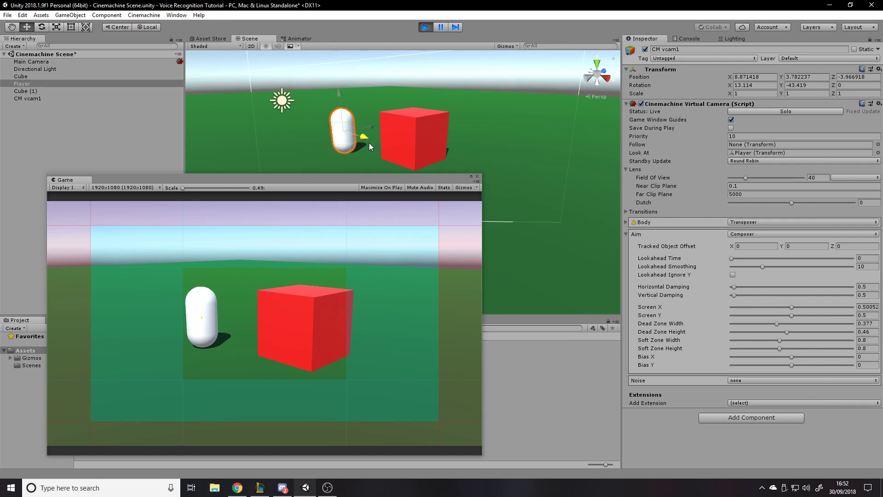
Shrink CM vcam1's soft zone to about 0.398 by 0.527 and dead zone to about 0.184 by 0.322, testing with Player movement
left_click_drag(798, 307, 741, 343)
left_click_drag(726, 344, 746, 325)
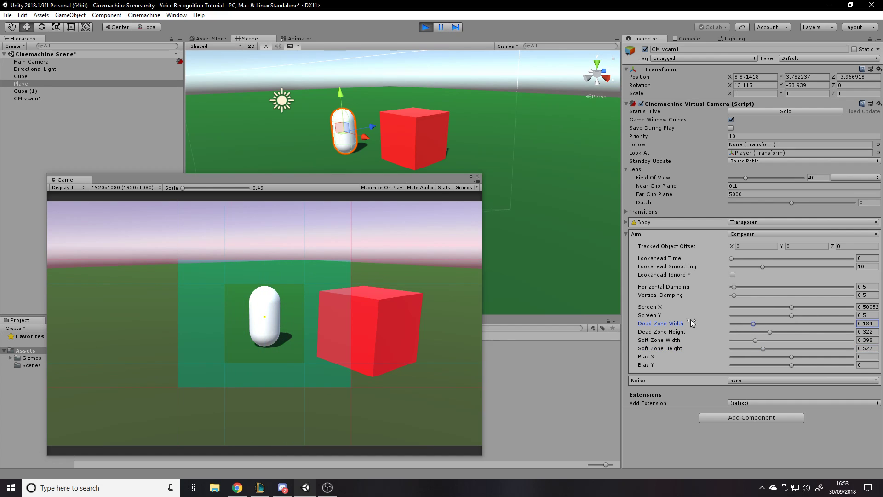
left_click_drag(368, 140, 346, 200)
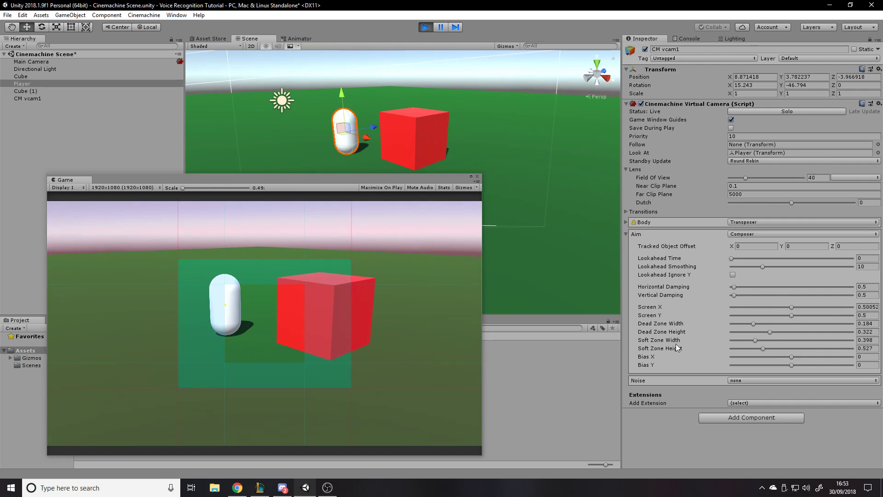
Set CM vcam1's soft zone width and height to 1 and move the Player around to test the tracking
left_click(867, 340)
type("1")
left_click(864, 348)
type("1")
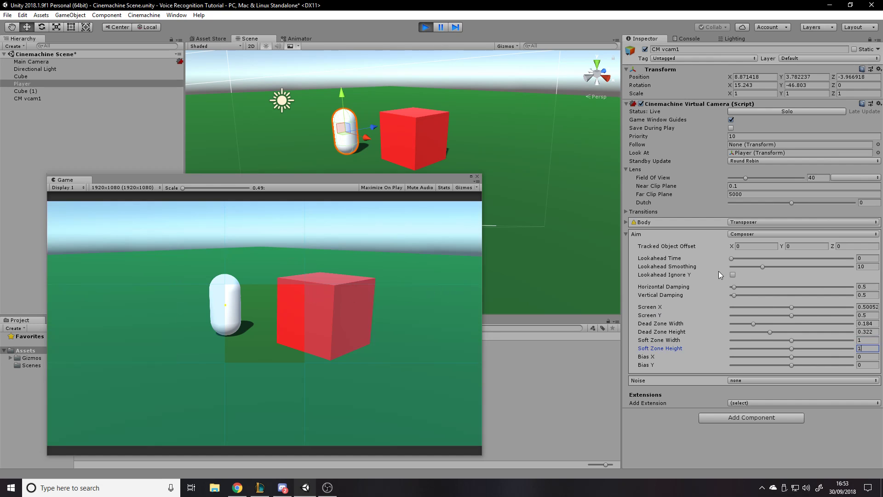
left_click_drag(362, 143, 450, 197)
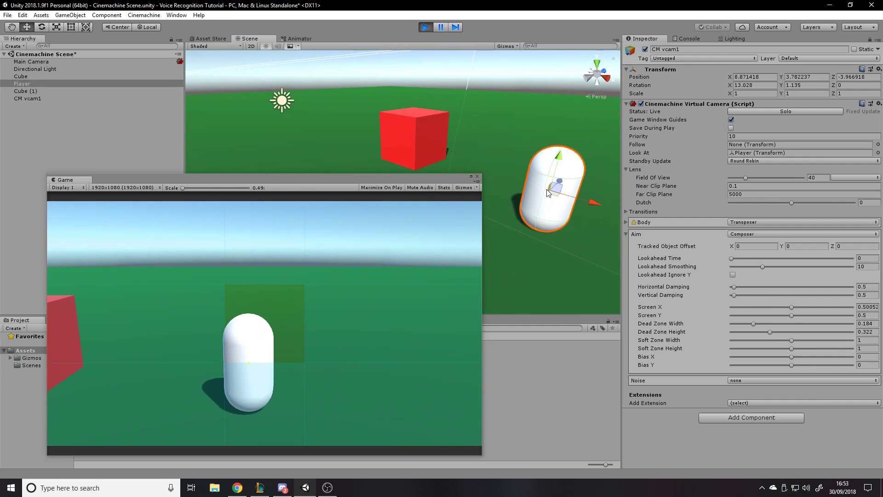
left_click_drag(652, 106, 667, 187)
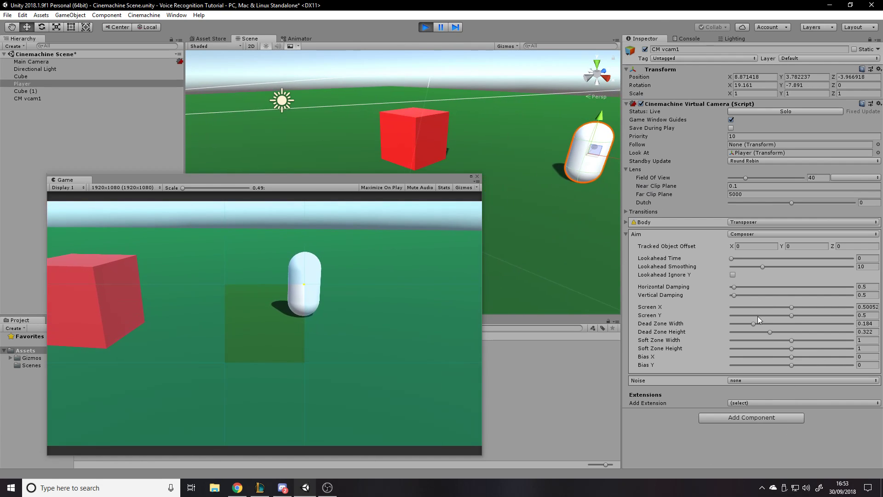
Set CM vcam1's soft zone width to about 0.823 and height to about 0.838, with horizontal and vertical damping at 7
mouse_move(773, 344)
left_mouse_down()
mouse_move(767, 345)
mouse_move(783, 349)
left_mouse_up()
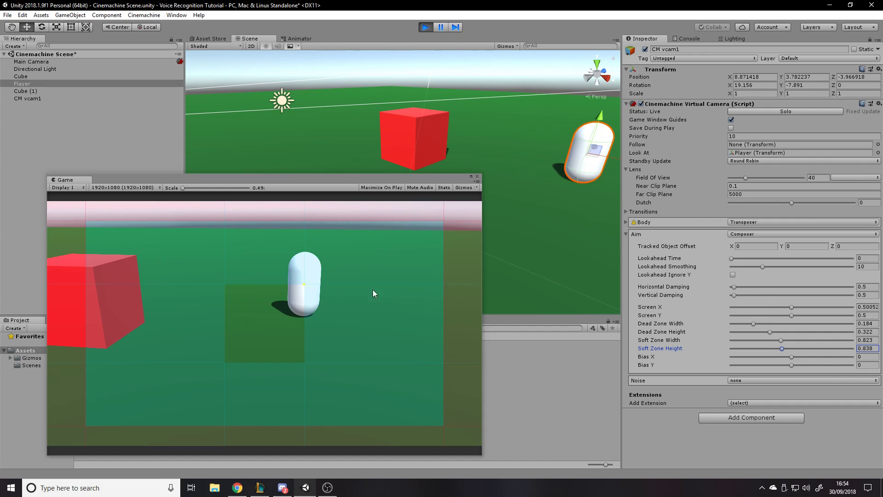
left_click(757, 286)
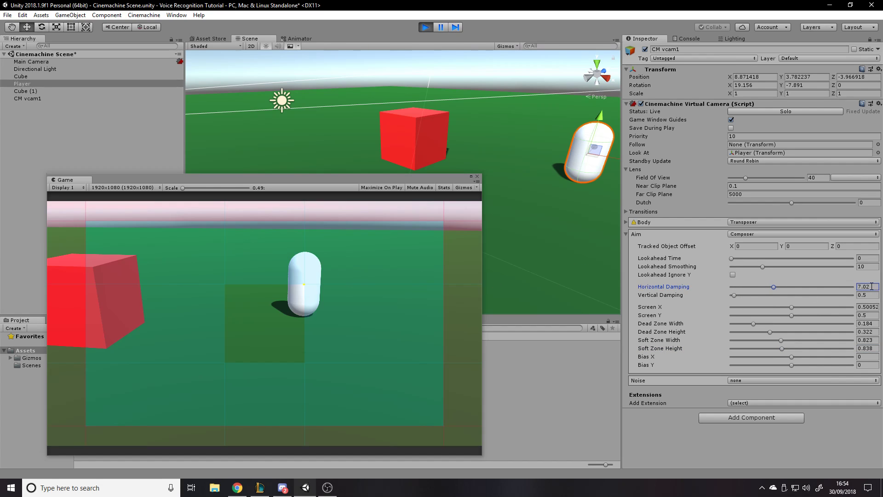
type("7")
key("Tab")
type("7")
Move the Player back and forth in the Scene view and watch how the higher damping affects the camera's tracking
left_click_drag(613, 149, 444, 132)
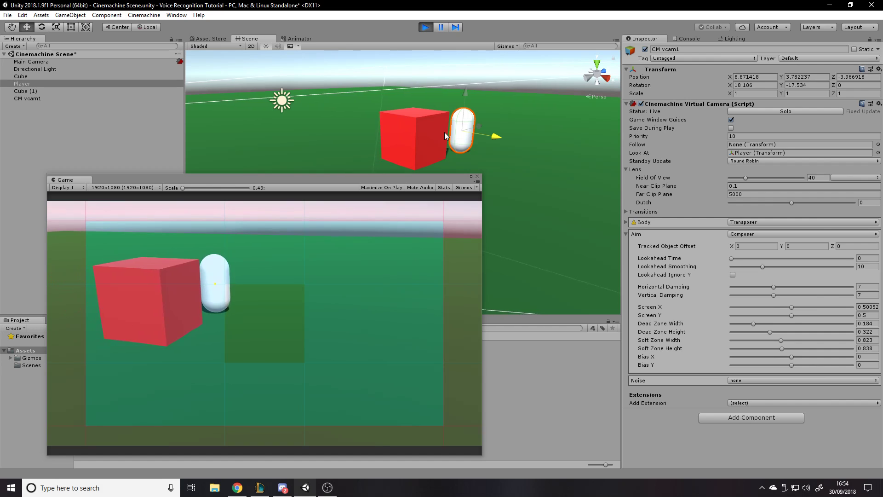
left_click_drag(444, 131, 654, 216)
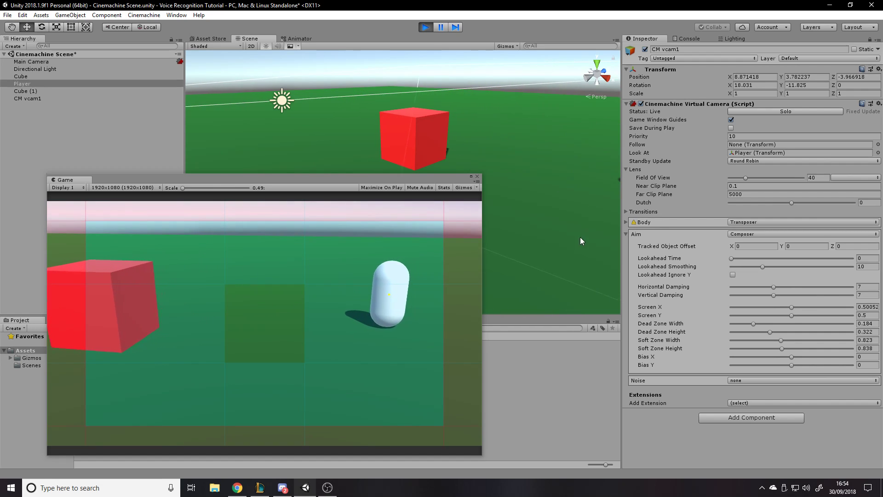
left_click(332, 289)
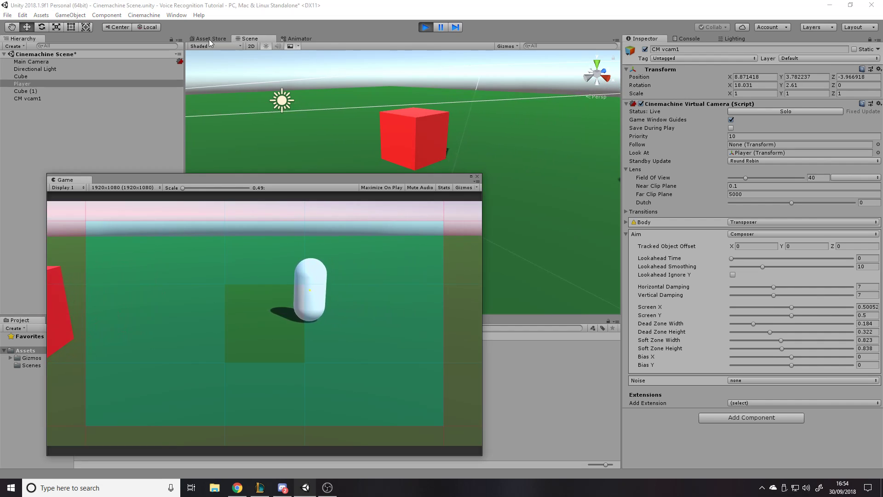
Dock the Game view back with the Scene view, unlock the Inspector and show the Player's properties
left_click_drag(73, 182, 327, 41)
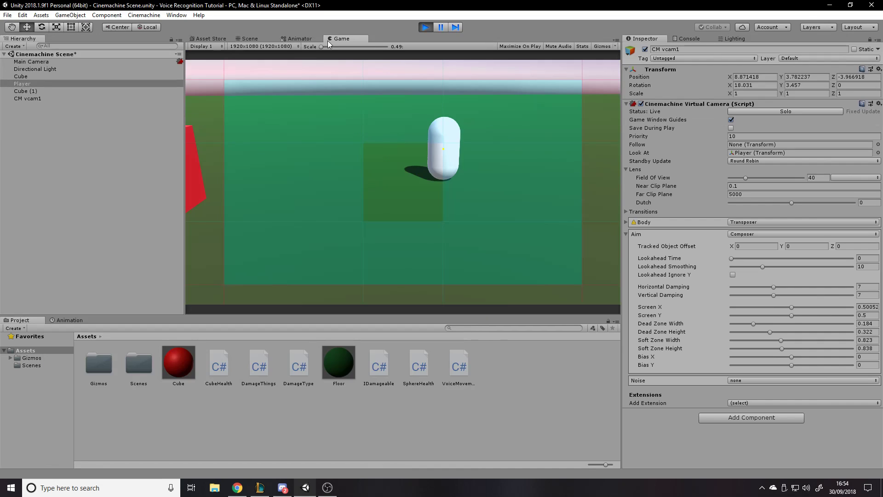
left_click(28, 85)
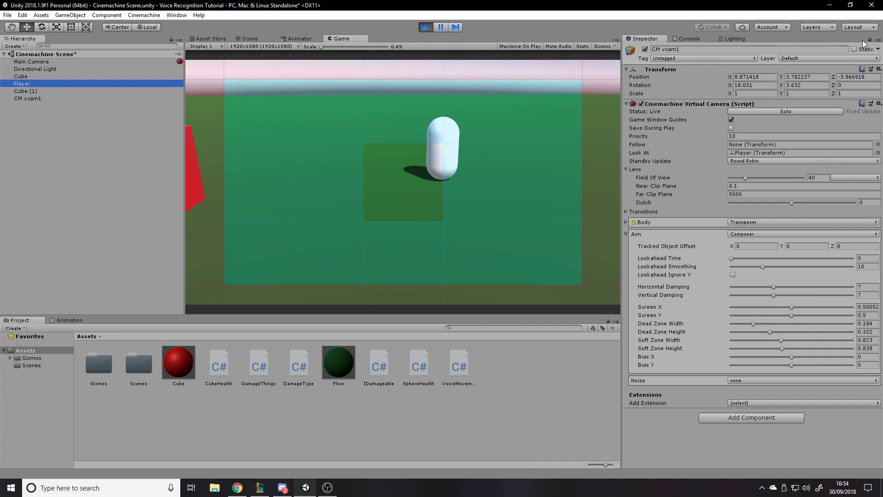
left_click(29, 98)
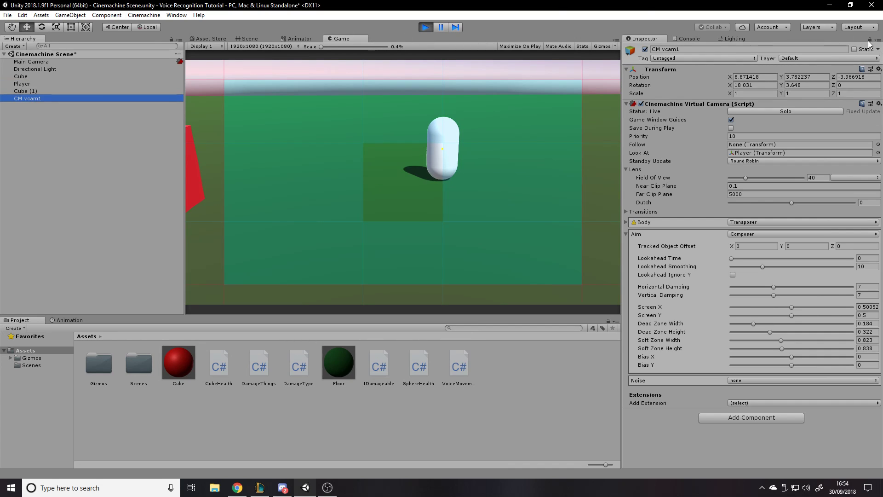
left_click(870, 40)
left_click(32, 86)
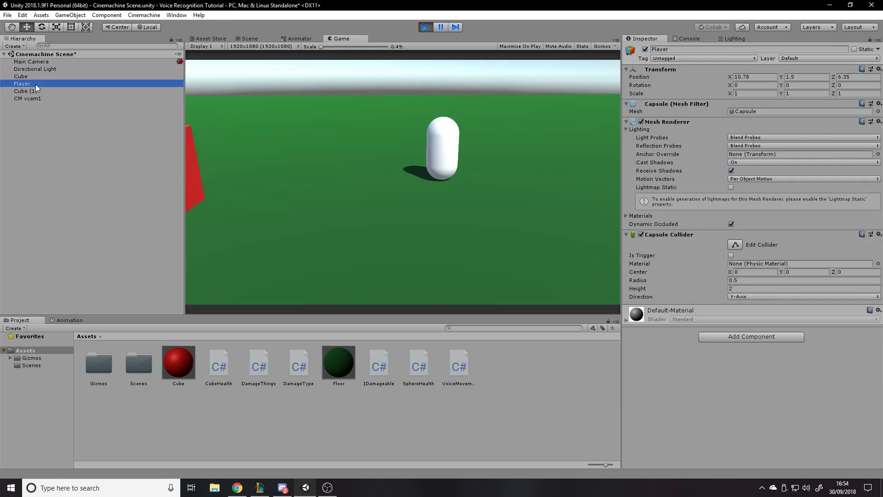
Shift the Player along the X and Z axes to about X 6.9, Z 2.96 while watching the camera follow it
left_click_drag(731, 77, 866, 85)
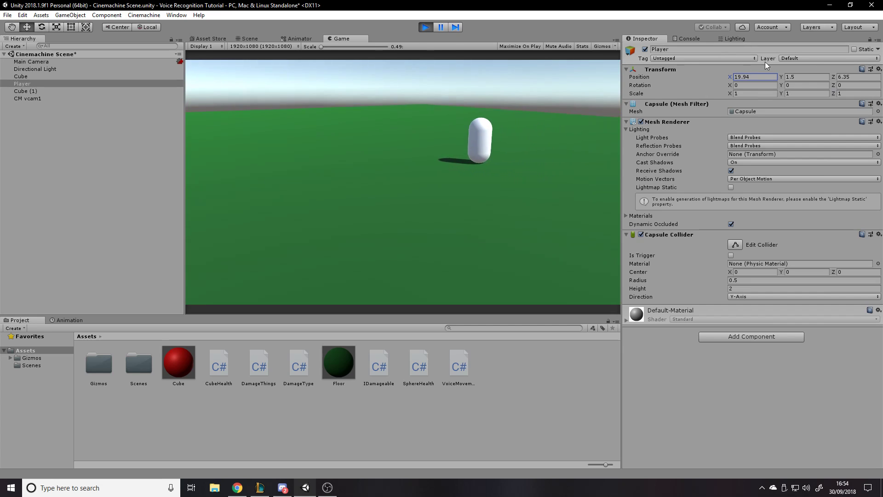
left_click_drag(727, 79, 663, 80)
left_click_drag(836, 74, 694, 97)
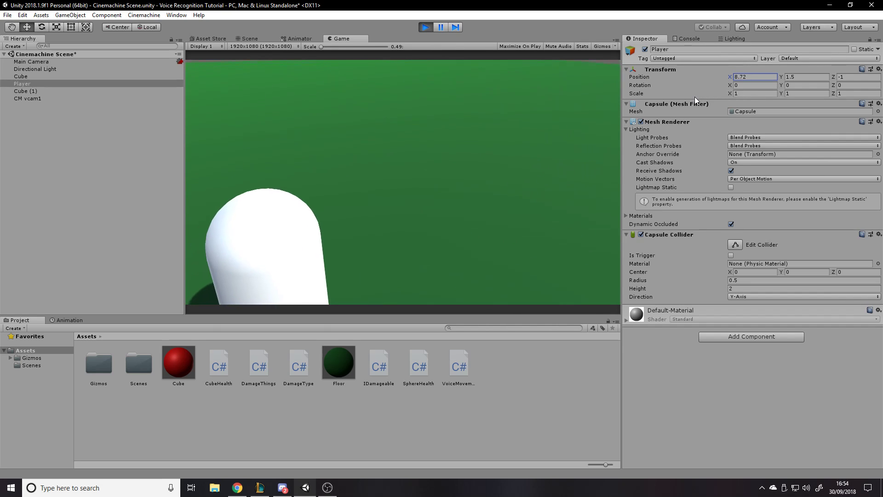
left_click_drag(834, 77, 691, 78)
left_click_drag(843, 74, 731, 76)
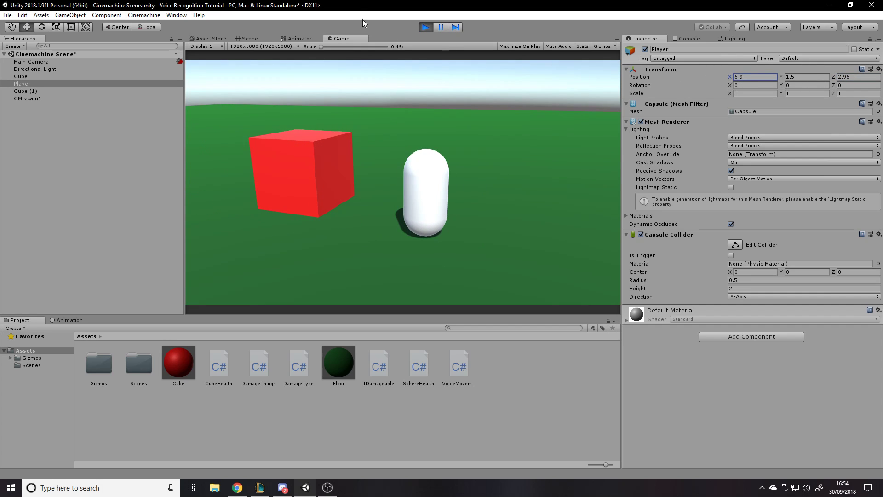
Compare CM vcam1 in the Scene and Game views and show the list of Cinemachine cameras that can be created
left_click(251, 38)
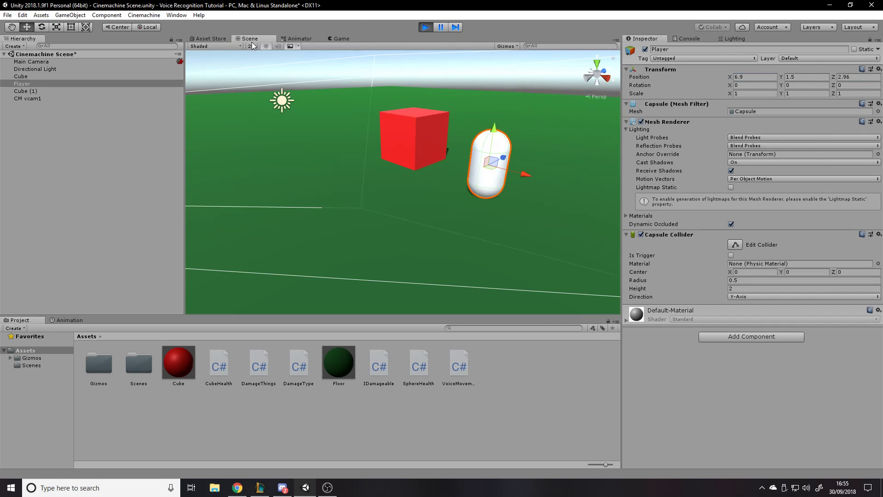
left_click(18, 98)
left_click(336, 41)
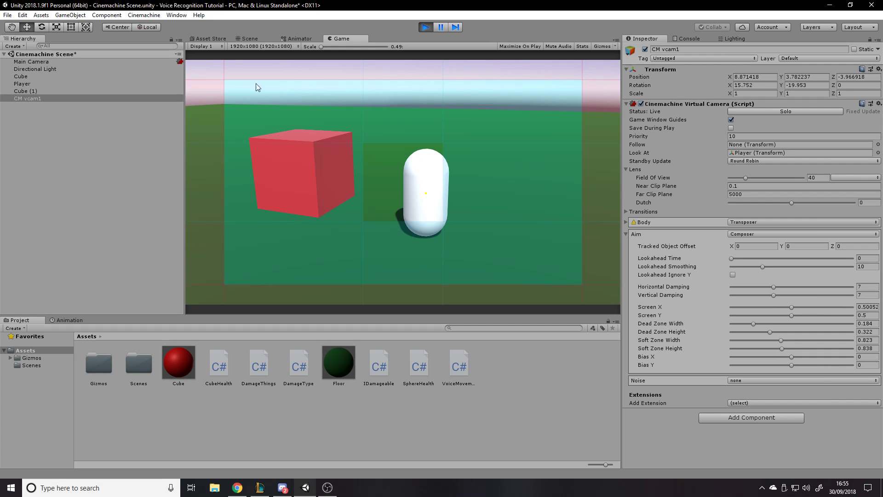
left_click(258, 39)
right_click_drag(466, 138, 318, 53)
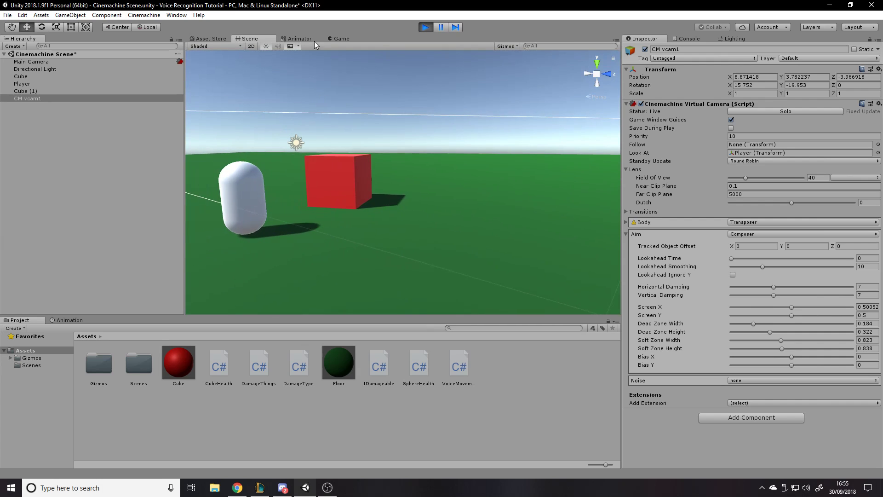
left_click(176, 14)
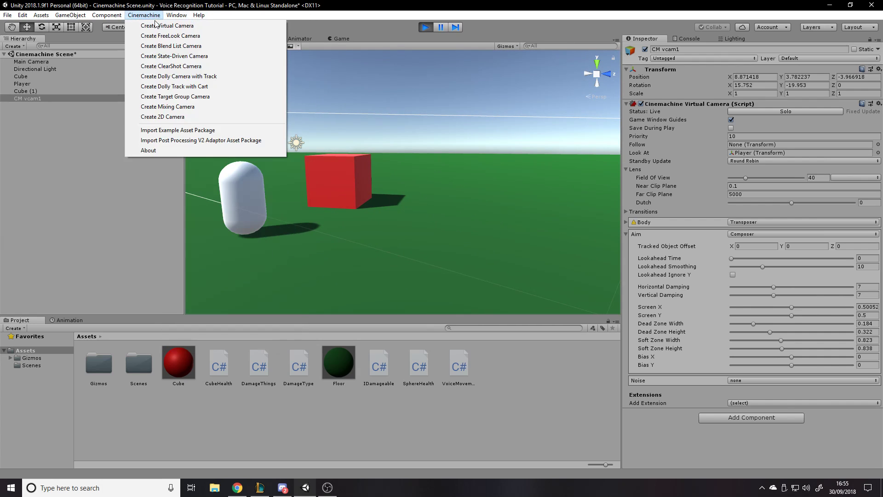
Create a second Cinemachine virtual camera and align it with a Scene view that shows the Player and the red cube
left_click(157, 26)
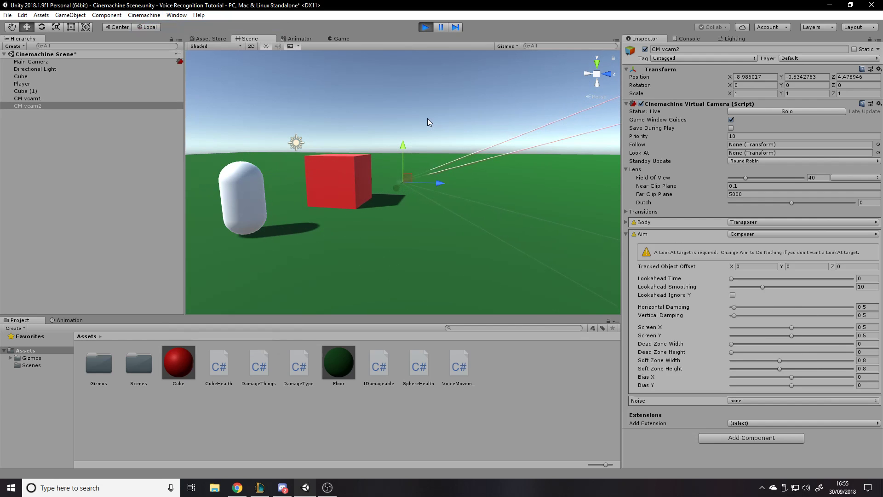
right_click_drag(427, 126, 276, 133)
left_click(52, 99)
left_click(49, 106)
right_click_drag(388, 174, 502, 138)
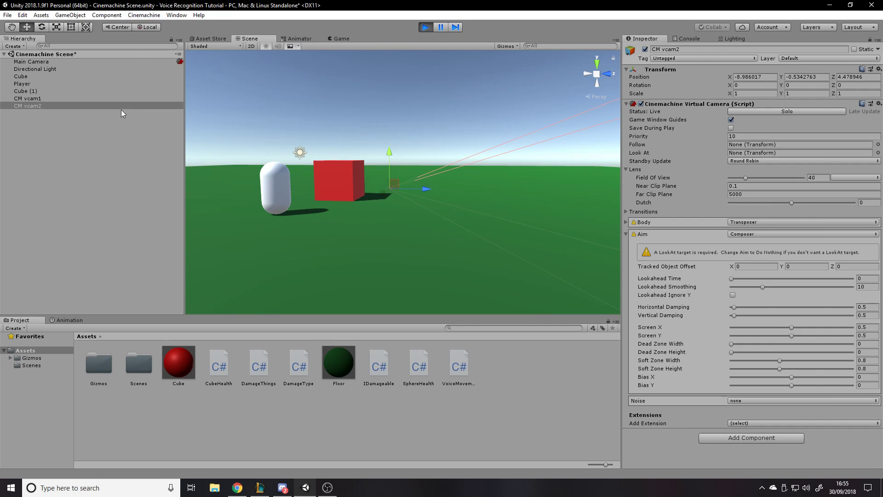
left_click(98, 15)
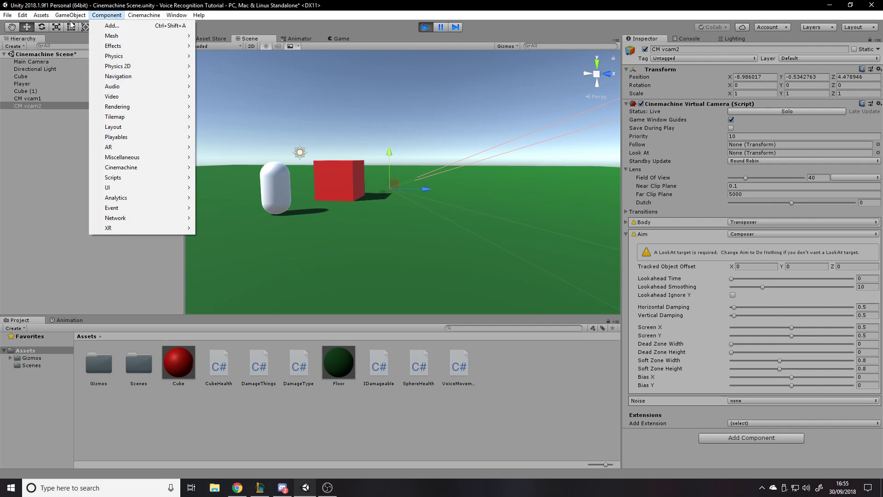
left_click(102, 218)
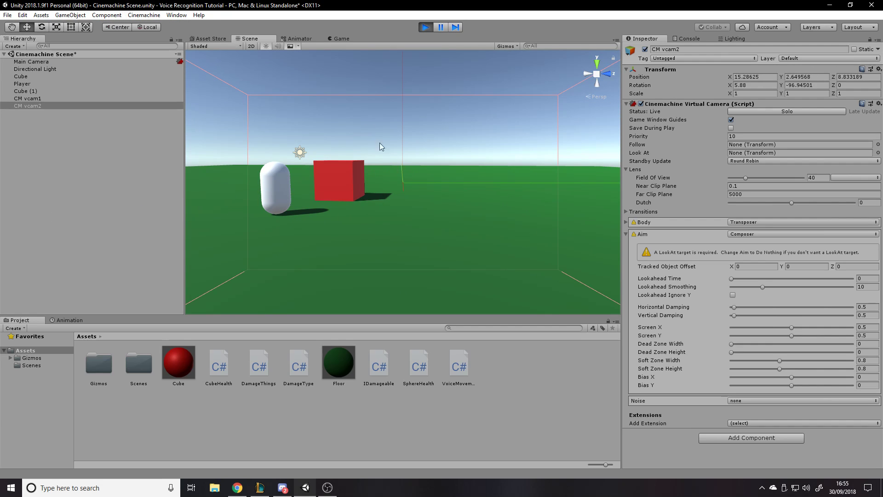
Check the new camera's picture in the Game view and inspect the live camera in the Main Camera's Cinemachine Brain
left_click(340, 38)
left_click(249, 40)
left_click(31, 61)
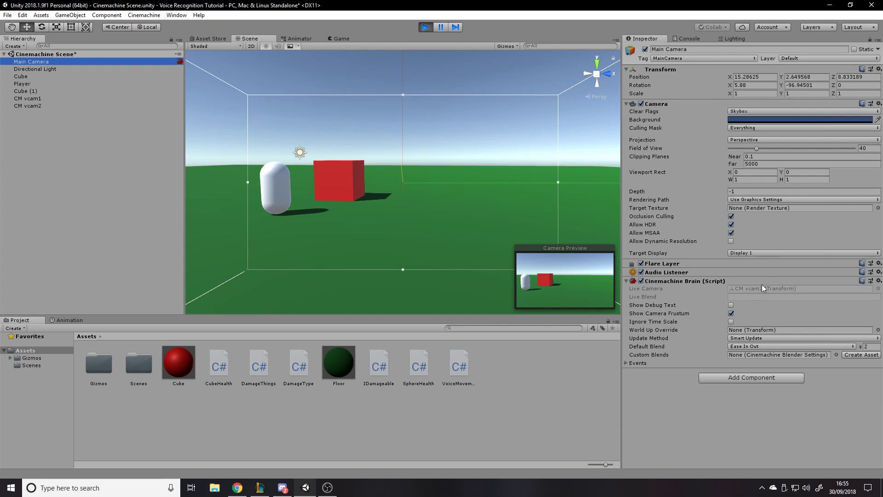
Solo CM vcam1 and check its picture in the Game view, and switch the solo to CM vcam2
left_click(35, 98)
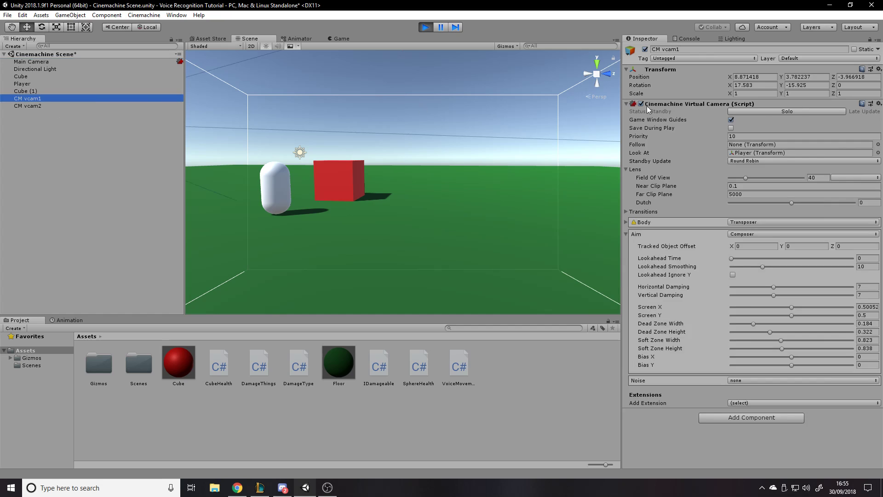
left_click(808, 112)
left_click(340, 38)
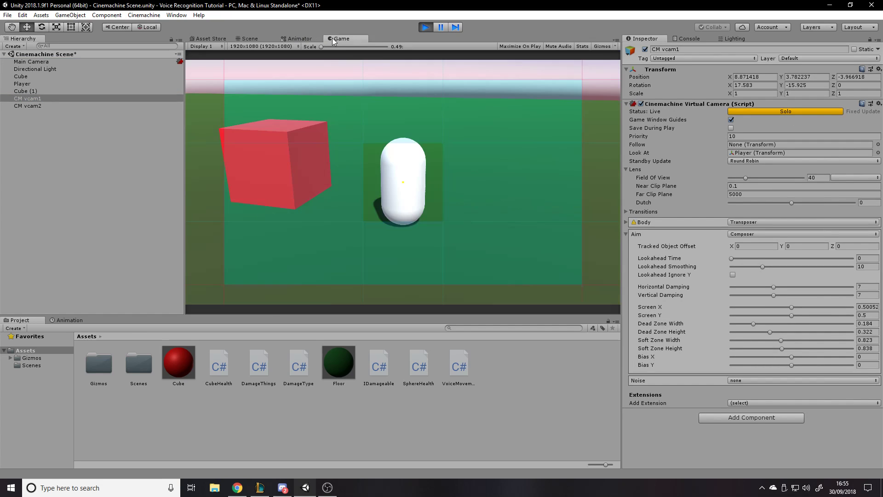
left_click(251, 38)
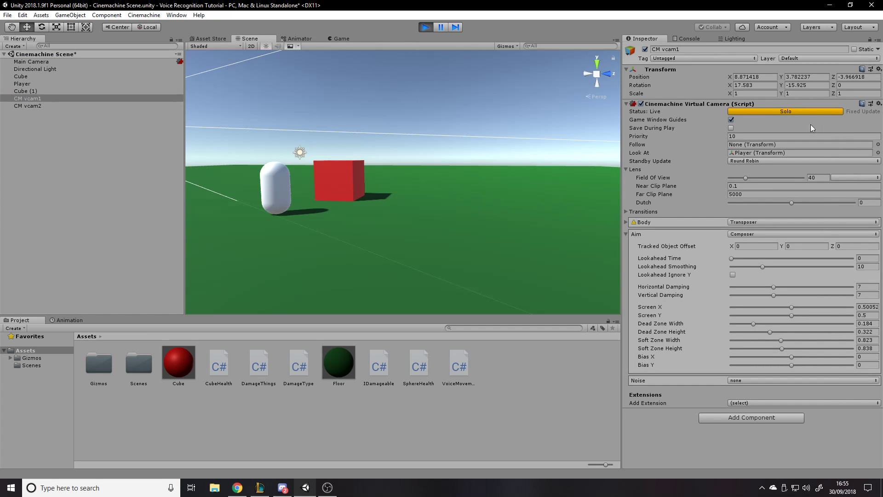
left_click(28, 105)
left_click(748, 112)
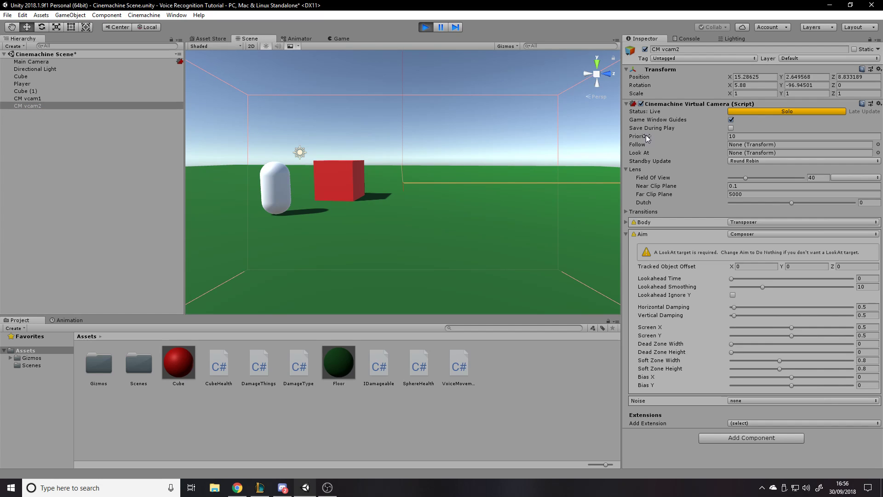
Set CM vcam2's Follow target to the Player and check the result in the Game view
left_click(879, 145)
double_click(82, 142)
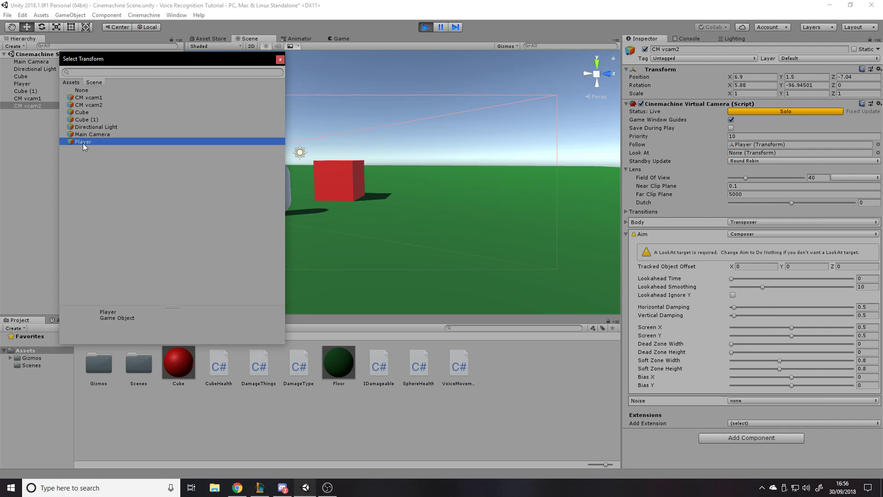
left_click(340, 38)
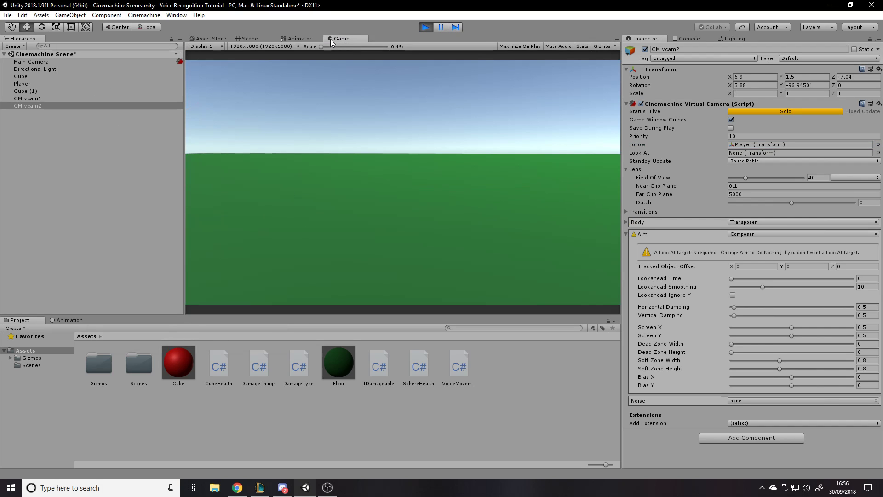
Frame CM vcam2 in the Scene view and move the Player along the X axis to watch the camera follow it
left_click(252, 38)
double_click(36, 107)
right_click_drag(277, 184, 505, 118)
left_click(457, 159)
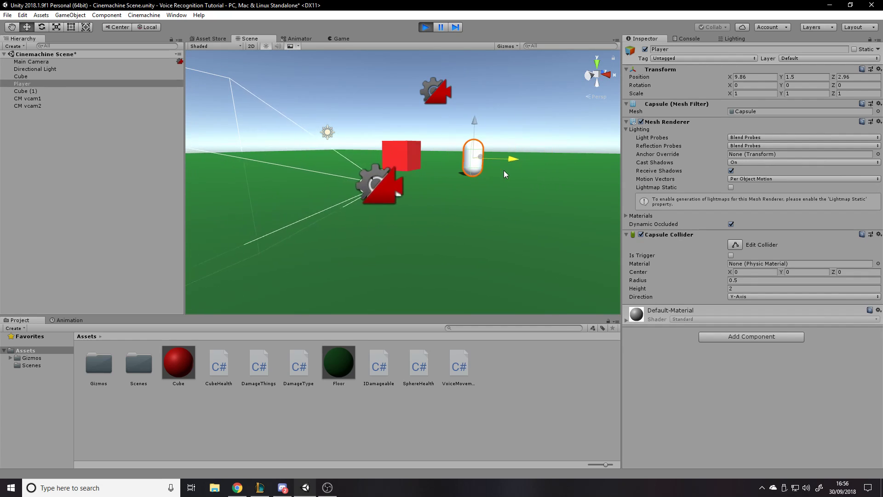
Turn CM vcam2 toward the Player, set its rotation to 0, 0, 0 and show its picture in the Game view
left_click(368, 182)
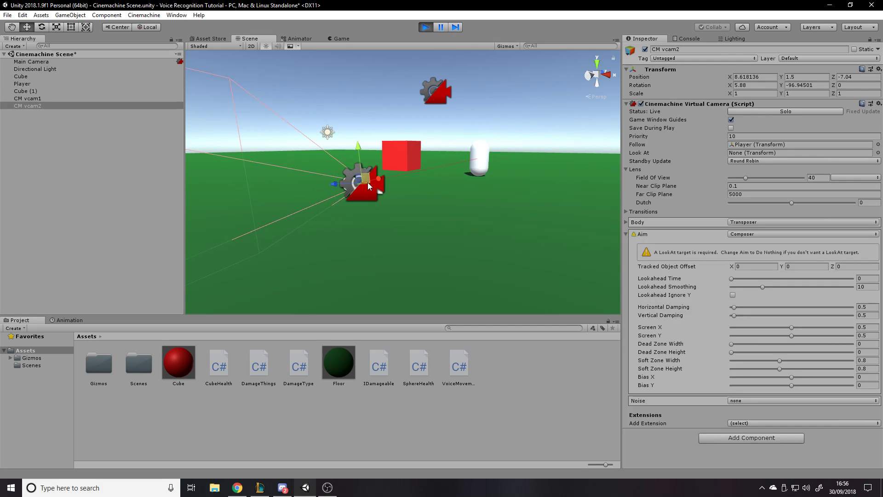
key("e")
left_click_drag(374, 182, 454, 184)
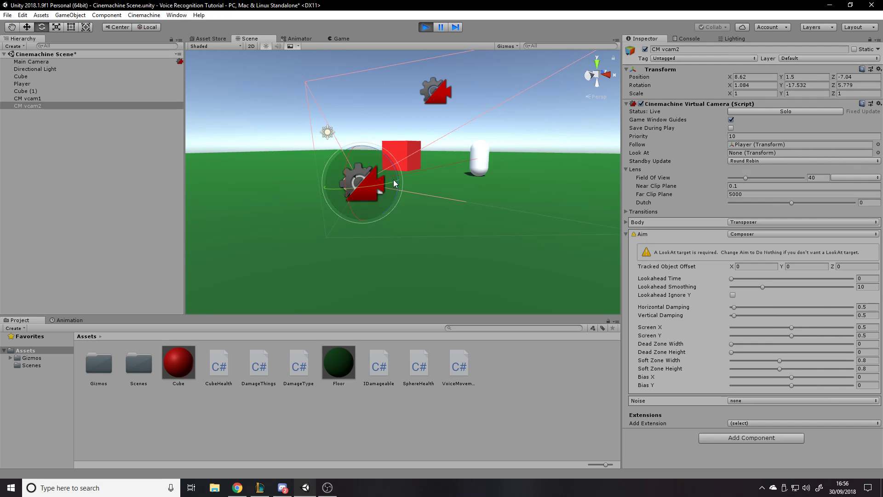
left_click(745, 84)
type("0")
key("Tab")
type("0")
key("Tab")
type("0")
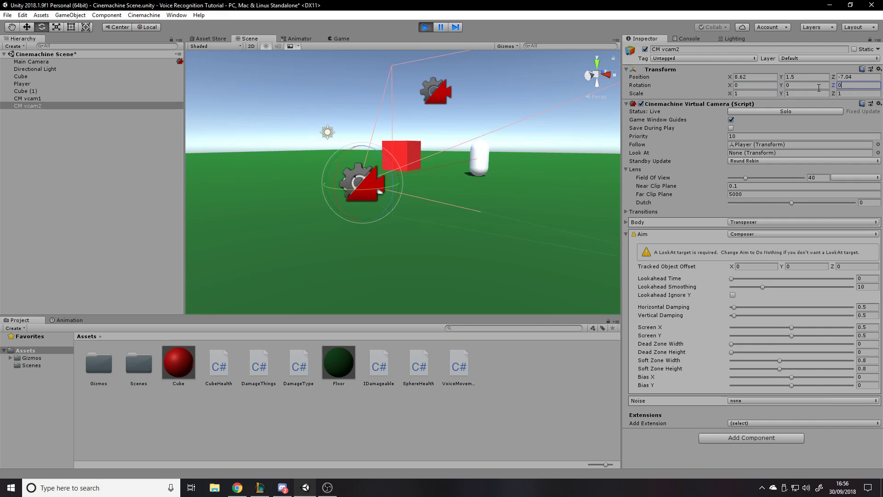
left_click(332, 37)
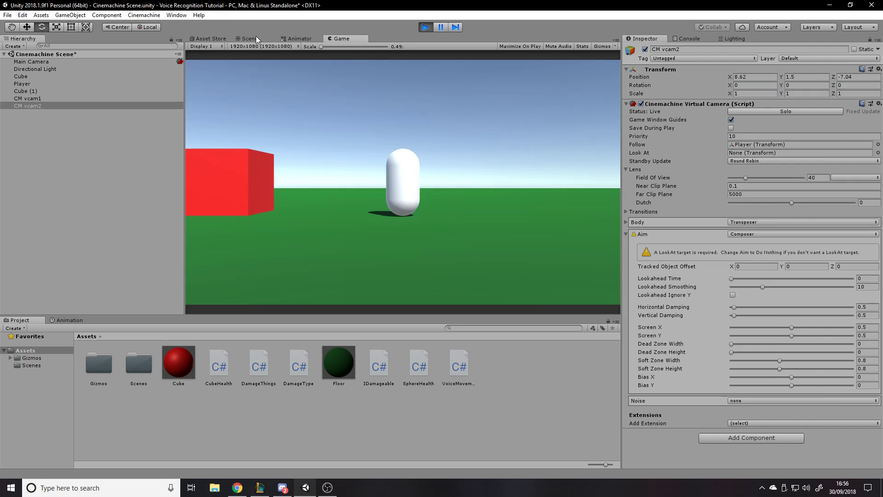
Shift the Player to X 7.9 and undock the Game view, placing it so the Scene view stays visible
left_click(22, 84)
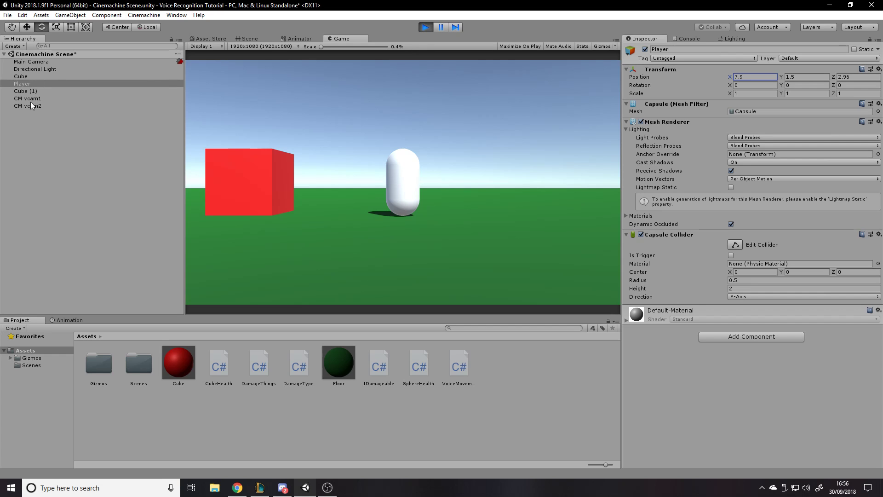
left_click_drag(335, 42, 402, 131)
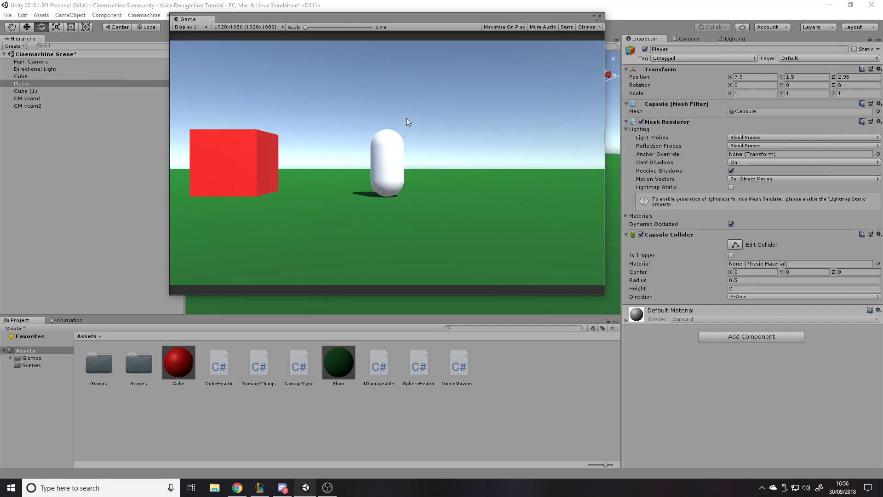
left_click_drag(418, 16, 269, 214)
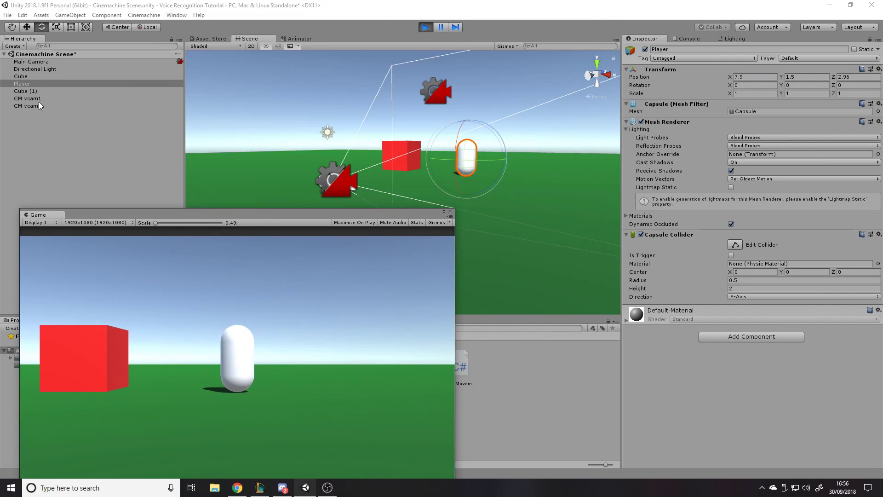
Switch the solo back and forth between CM vcam1 and CM vcam2 to compare them, ending on CM vcam1
left_click(36, 106)
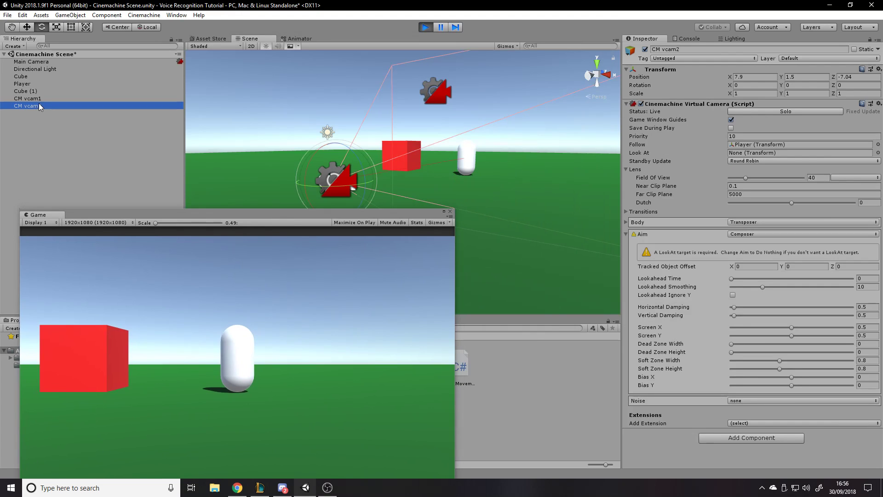
left_click(38, 101)
left_click(750, 113)
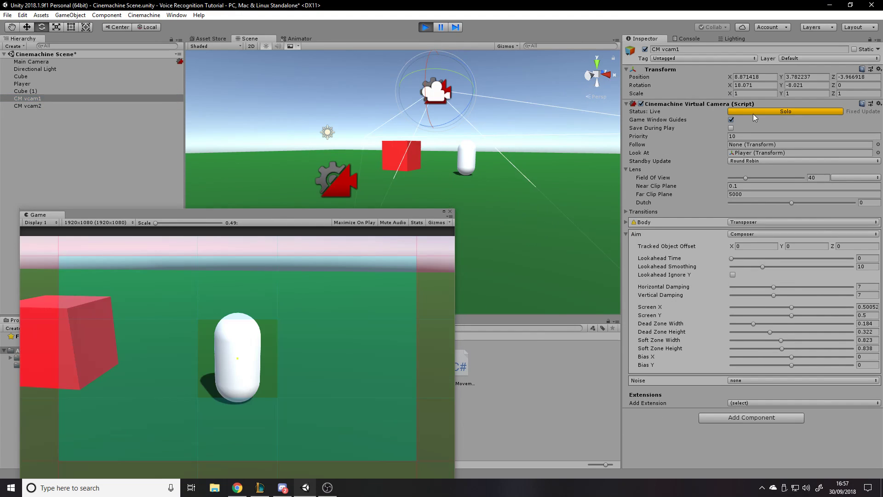
left_click(30, 106)
left_click(755, 111)
left_click(78, 99)
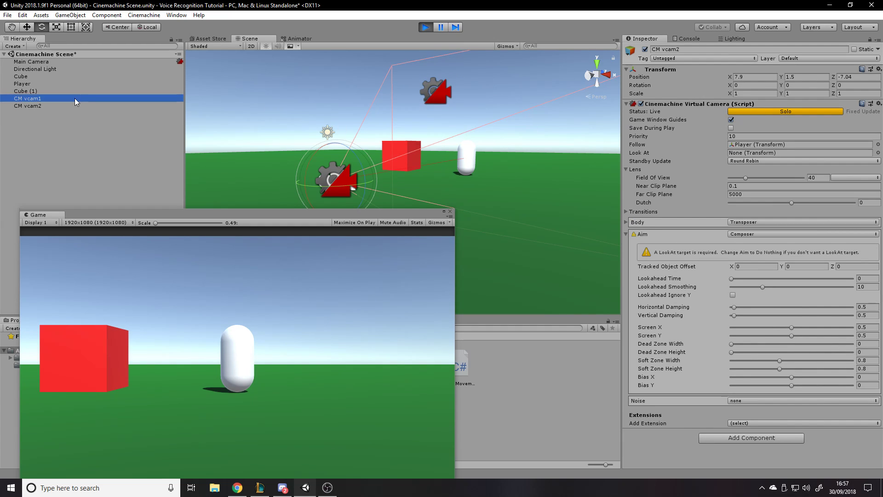
left_click(789, 112)
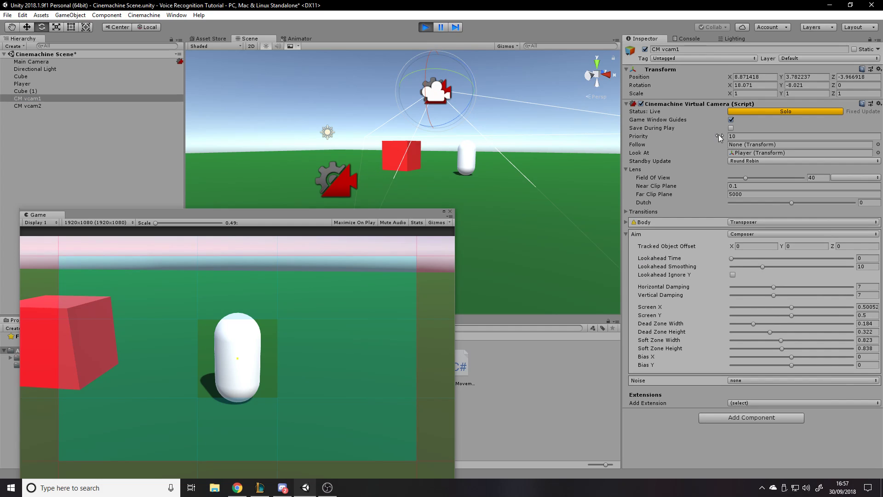
Raise CM vcam1's priority to 193 with Solo turned off, and briefly switch Save During Play on and off
left_click(633, 137)
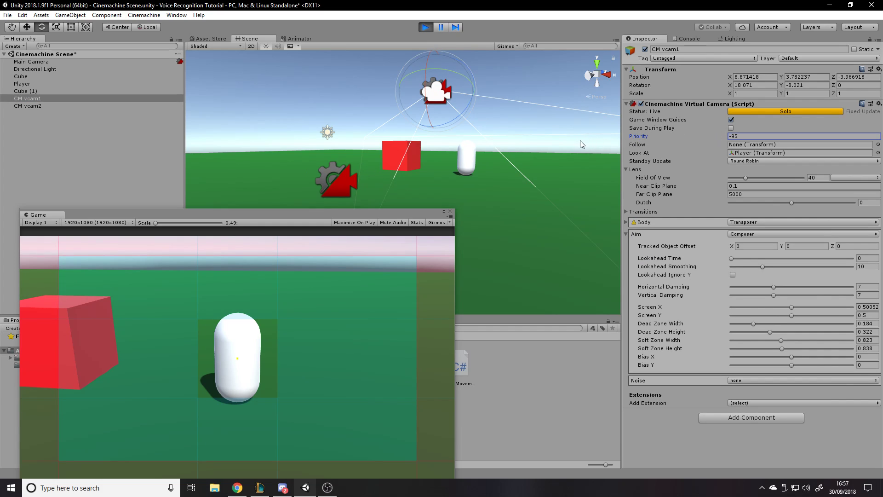
left_click(746, 112)
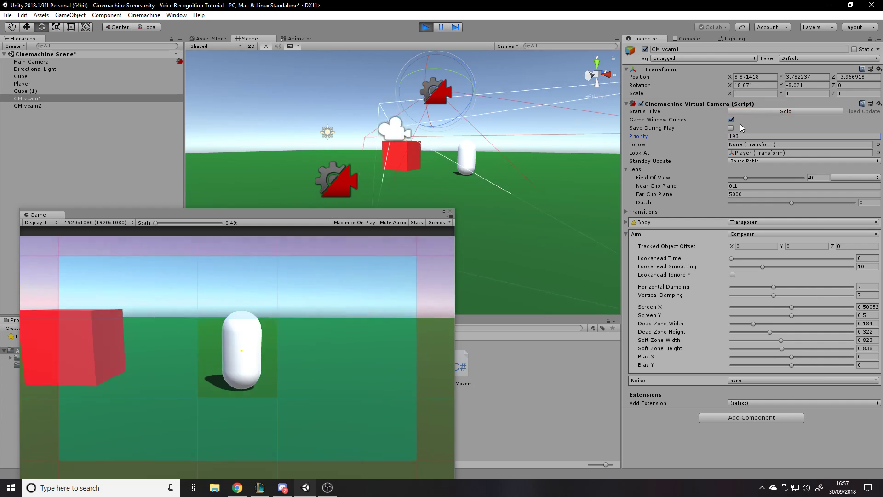
type("93")
left_click(732, 128)
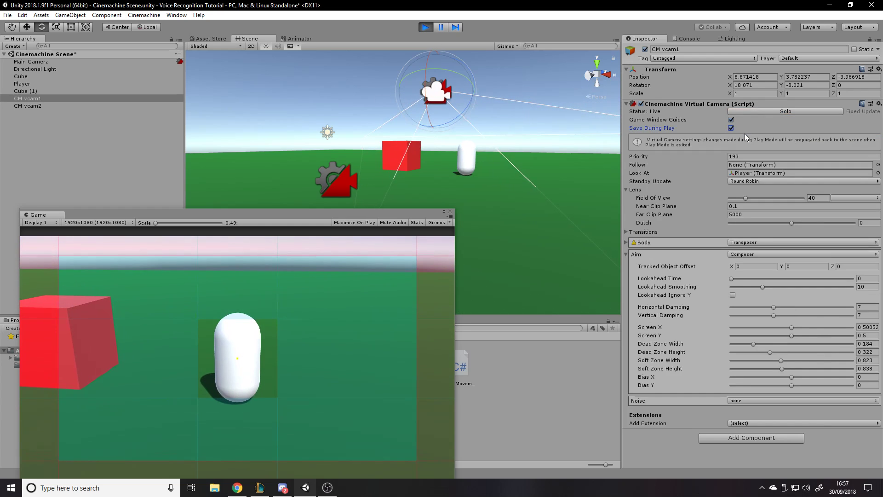
left_click(731, 128)
Alternate CM vcam1's priority between 10 and 1 while watching the blend between the two cameras, ending at 1
left_click(748, 137)
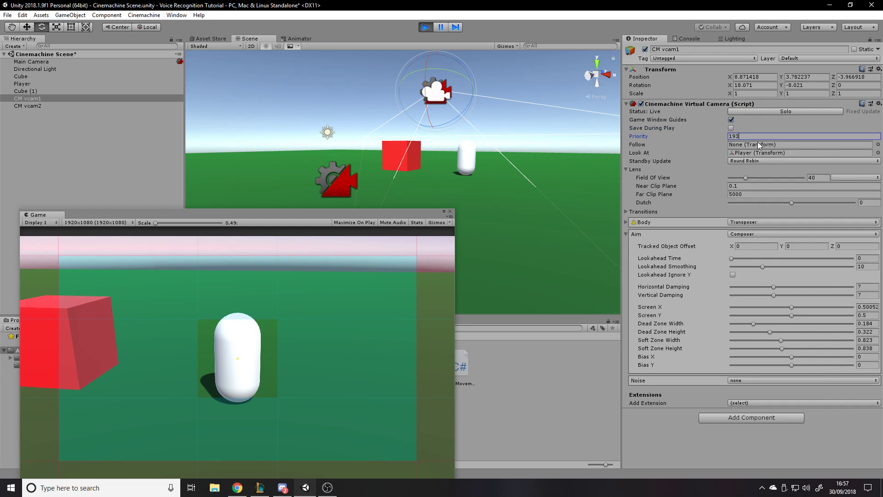
key("BackSpace")
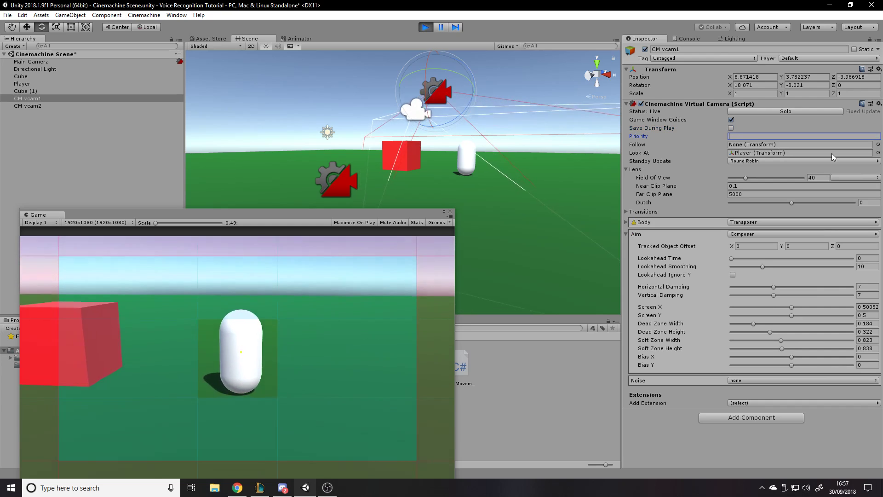
type("10")
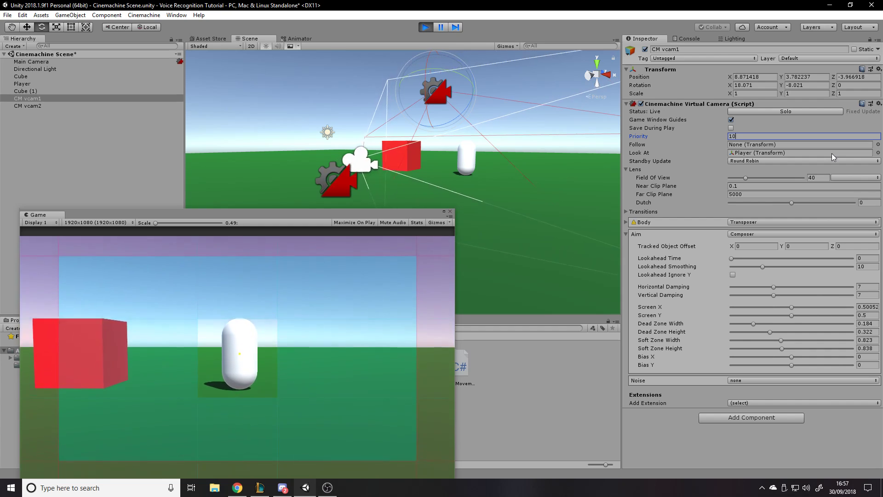
key("BackSpace")
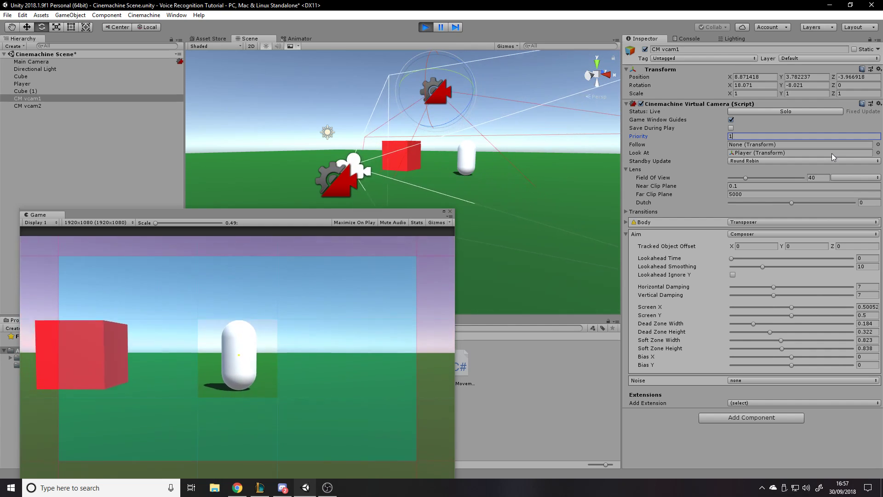
type("0")
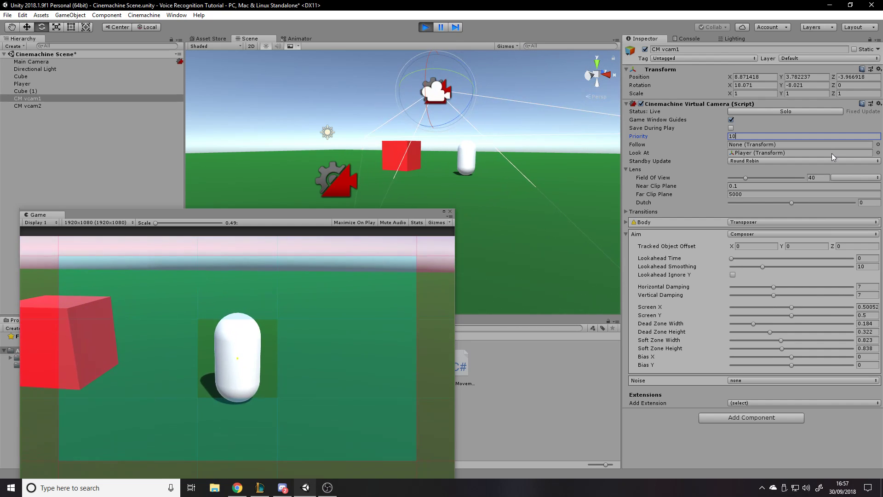
key("BackSpace")
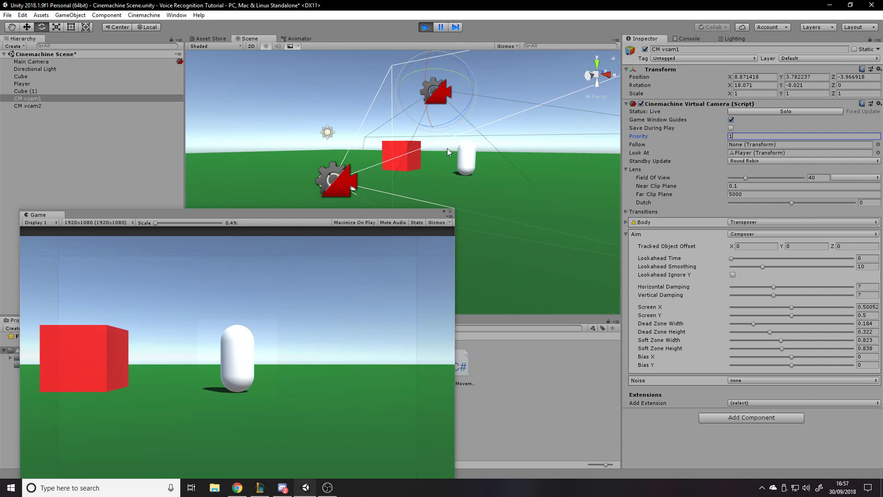
Move the Player along the X axis to about 12.67 and watch CM vcam2 follow it
left_click(467, 159)
left_click_drag(507, 156, 590, 168)
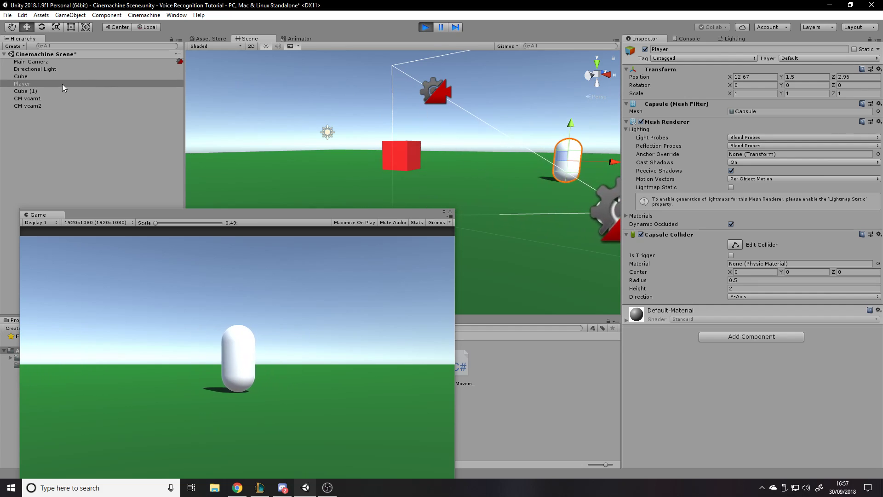
Set CM vcam2's priority to 11 and bring the camera and the Player into view in the Scene view
left_click(41, 105)
left_click(750, 136)
type("1")
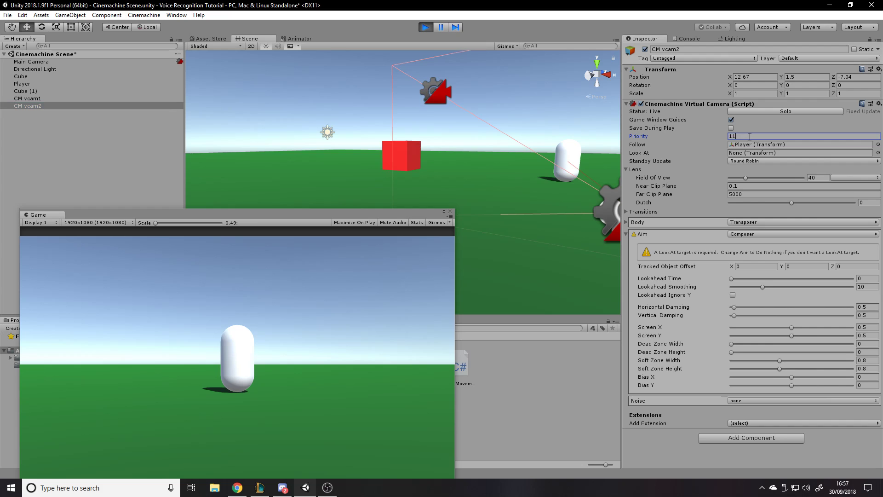
type("1")
left_click_drag(575, 130, 456, 133, "alt")
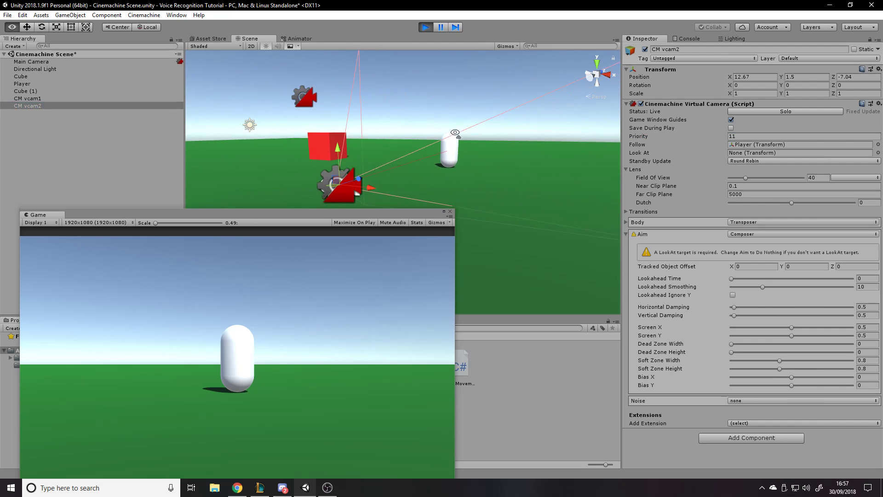
Set CM vcam1's priority to 12 and shift the Player along the X axis to about 11.58
left_click(101, 98)
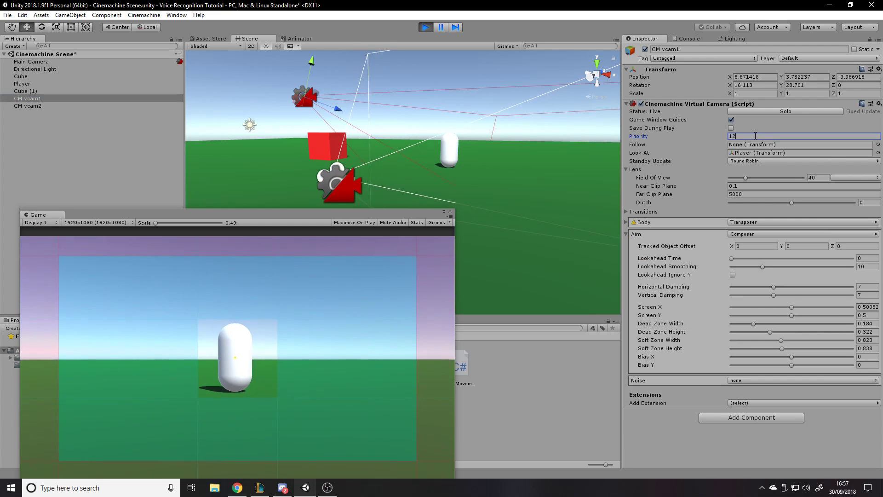
left_click(460, 153)
left_click_drag(460, 153, 472, 180)
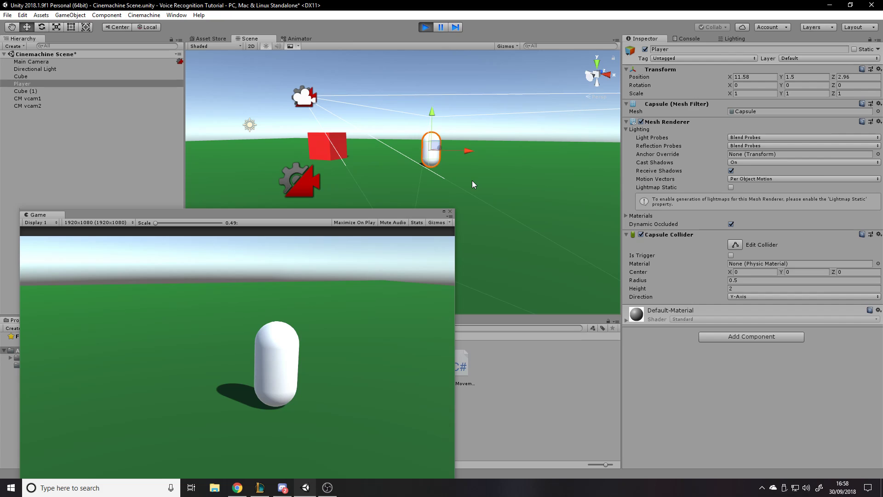
Collapse CM vcam2's Aim settings, expand its Body settings, and raise the X, Y and Z Damping of the Transposer
left_click(36, 106)
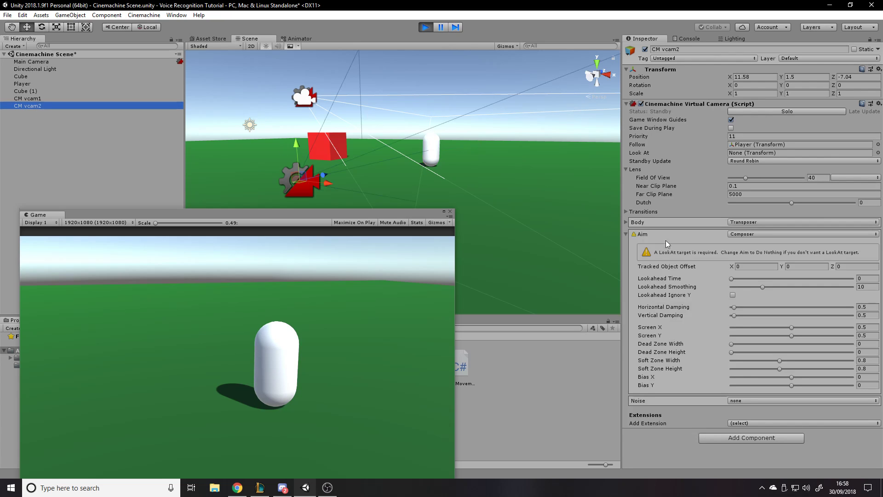
left_click(627, 233)
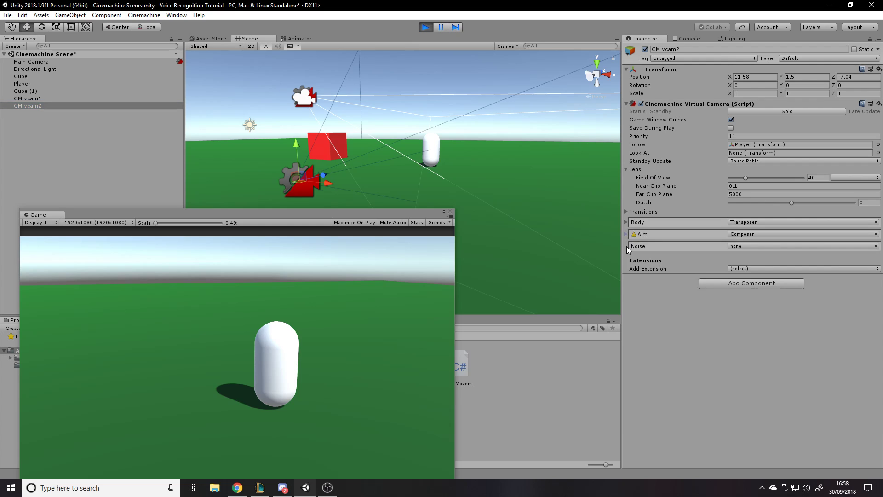
left_click(626, 223)
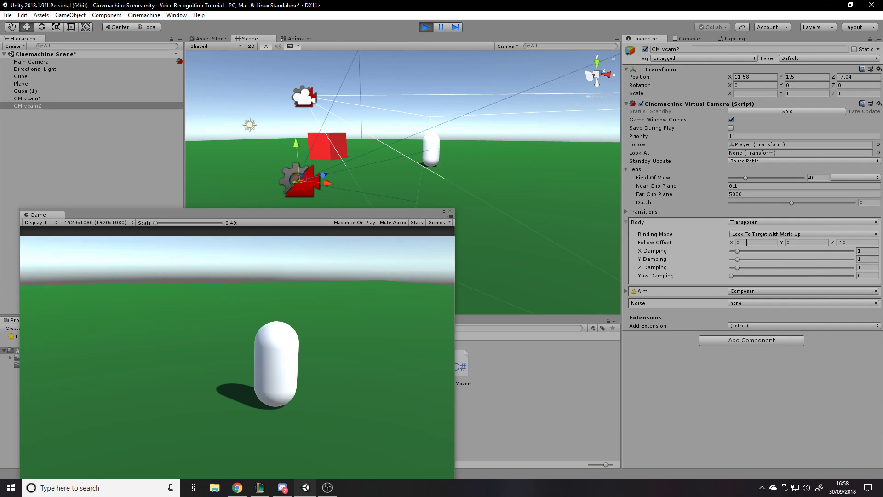
left_click_drag(764, 267, 803, 267)
left_click(792, 259)
left_click(809, 251)
left_click(805, 259)
Shift the Player along the X axis to about 16.75 and back to about -0.19, watching how the cameras respond
left_click(430, 148)
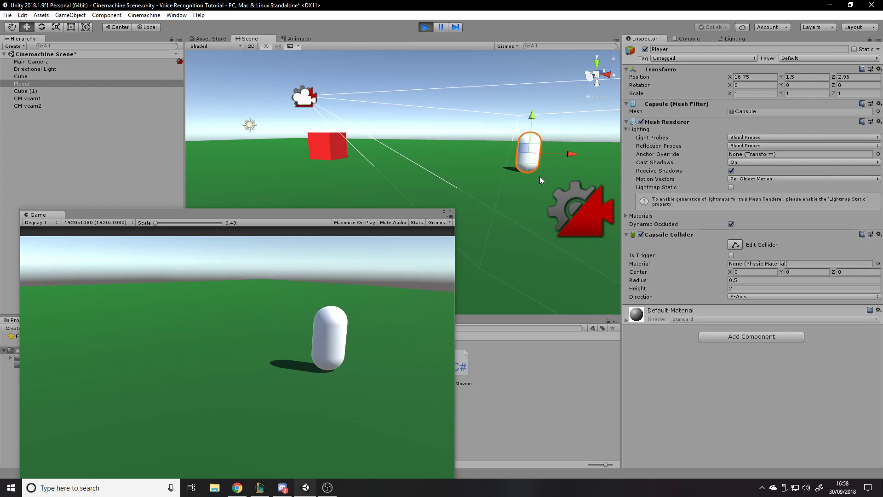
left_click(492, 161)
left_click(530, 155)
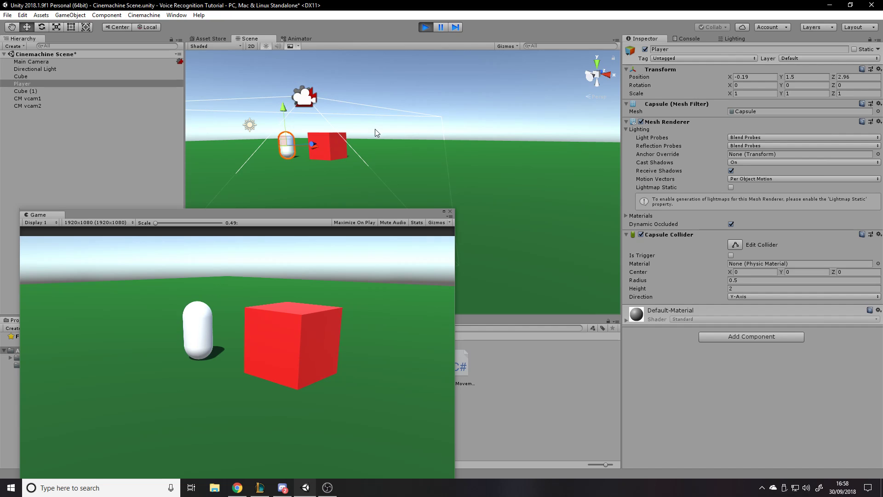
Delete both virtual cameras, CM vcam1 and CM vcam2, from the scene
left_click(37, 99)
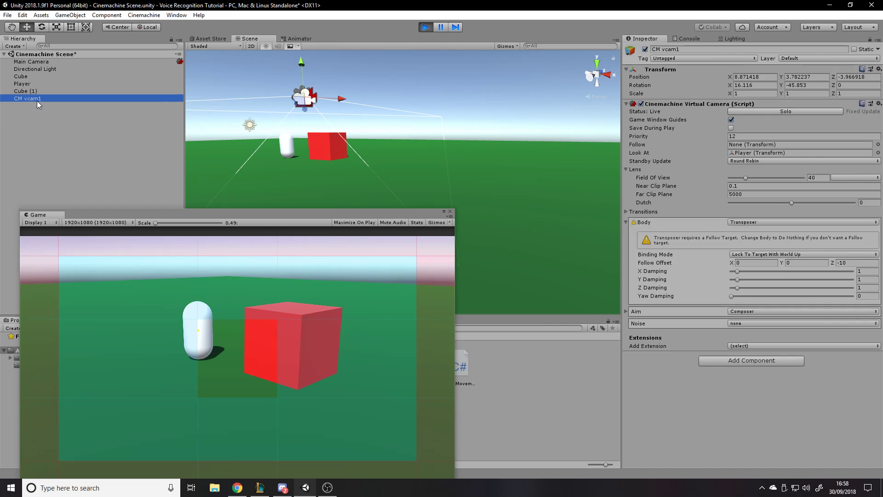
key("Delete")
Create a FreeLook camera, raise it to a height of about 2.34, look through its settings, and delete it
left_click(144, 15)
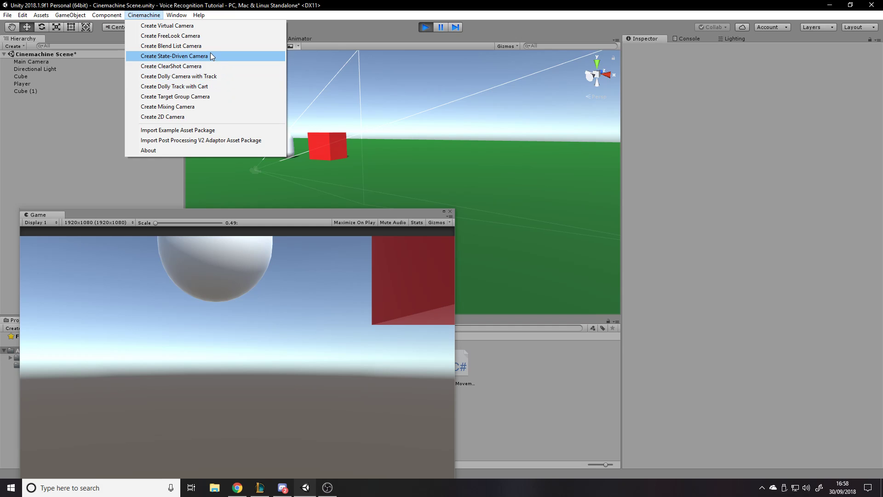
left_click(216, 35)
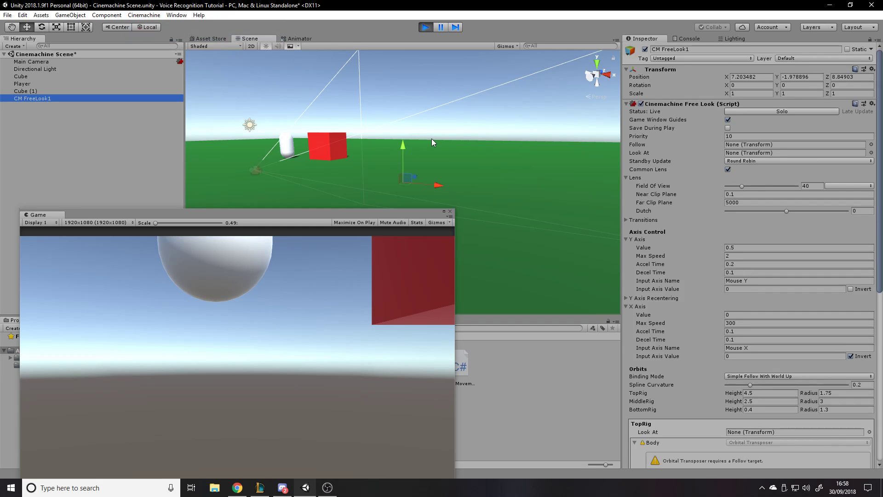
left_click_drag(411, 144, 415, 96)
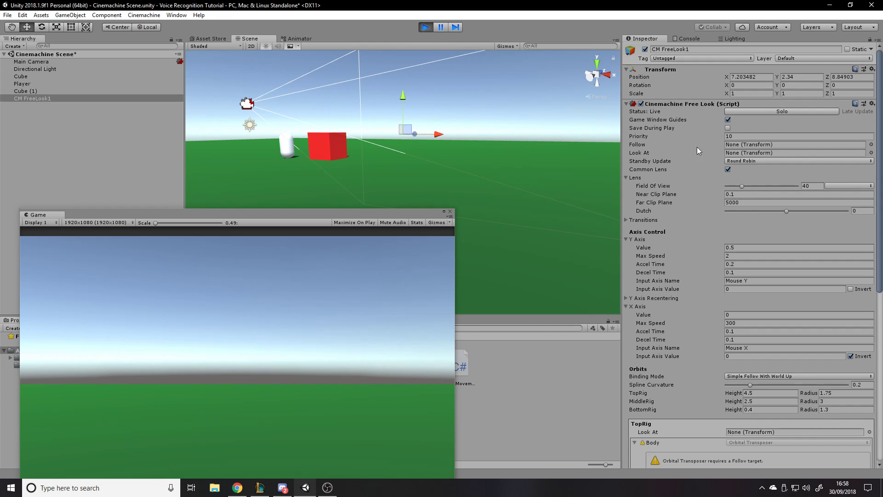
scroll(715, 162, "down", 2)
scroll(709, 163, "up", 2)
key("Delete")
Create a dolly camera with track and dock the floating Game view alongside the Scene view
left_click(144, 15)
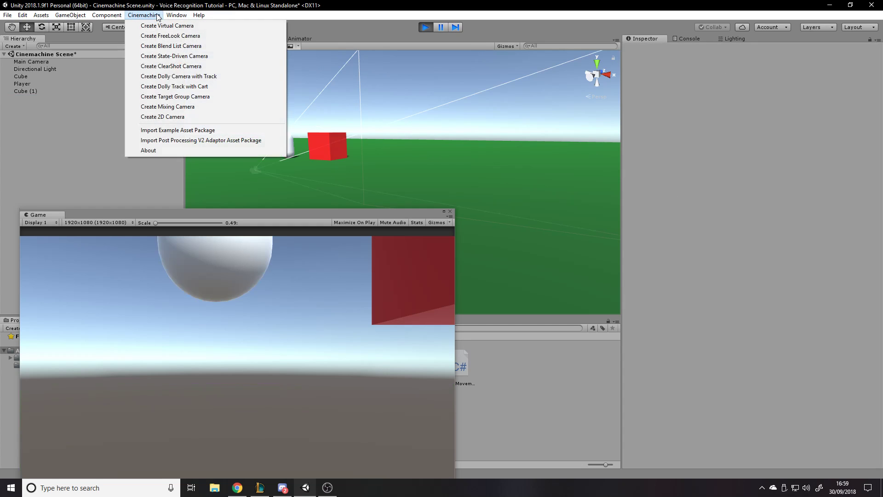
left_click(199, 77)
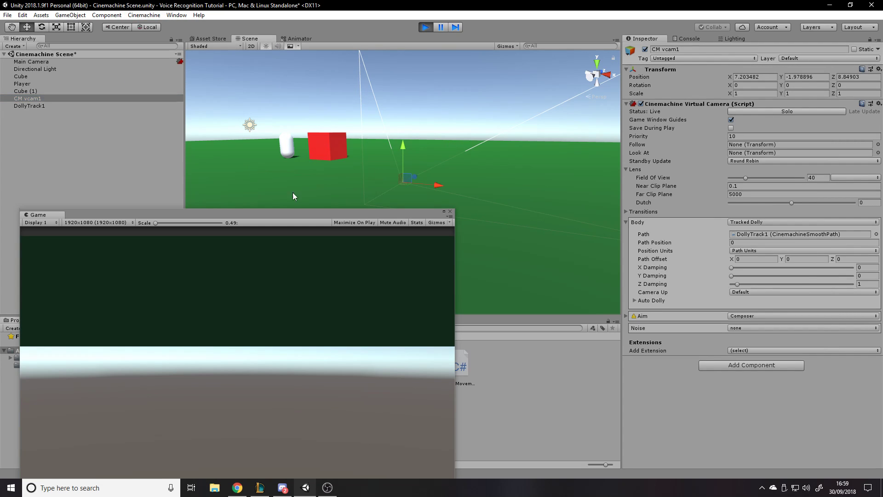
left_click_drag(41, 217, 260, 46)
Raise the dolly camera CM vcam1 above the floor to a height of about 1.91
right_click_drag(437, 157, 476, 173)
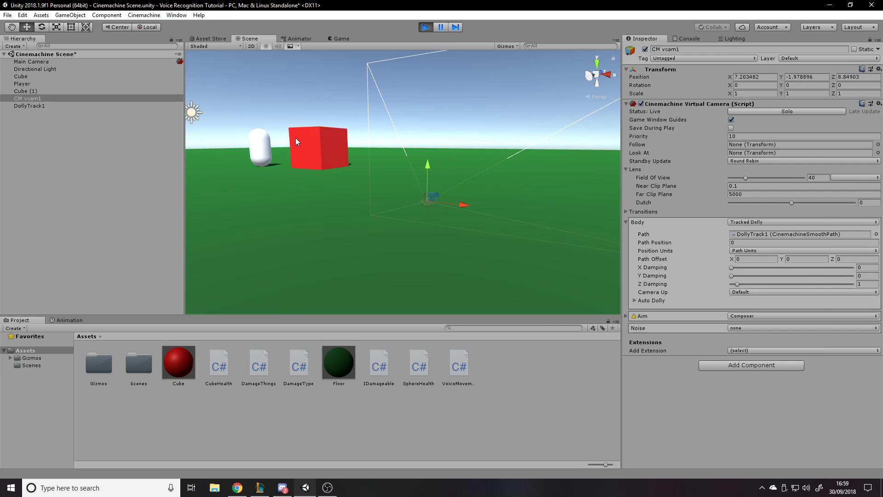
left_click_drag(434, 170, 437, 107)
right_click_drag(437, 107, 318, 172)
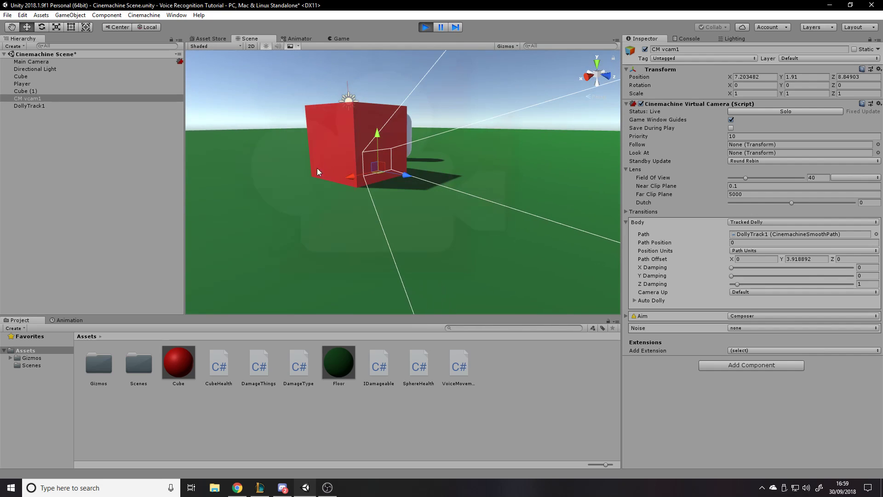
Raise DollyTrack1 above the floor to a Y position of about 1.88
left_click(40, 106)
key("f")
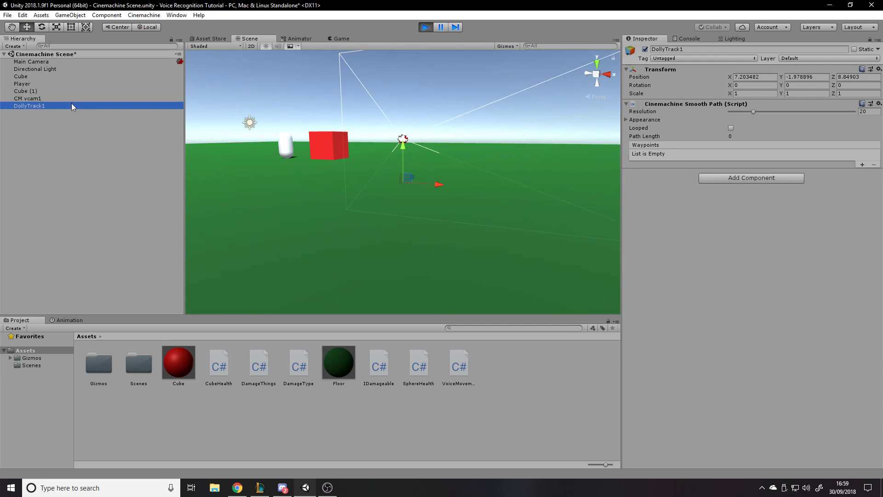
right_click_drag(504, 154, 436, 109)
left_click(385, 93)
left_click_drag(395, 66, 333, 307)
left_click(396, 282)
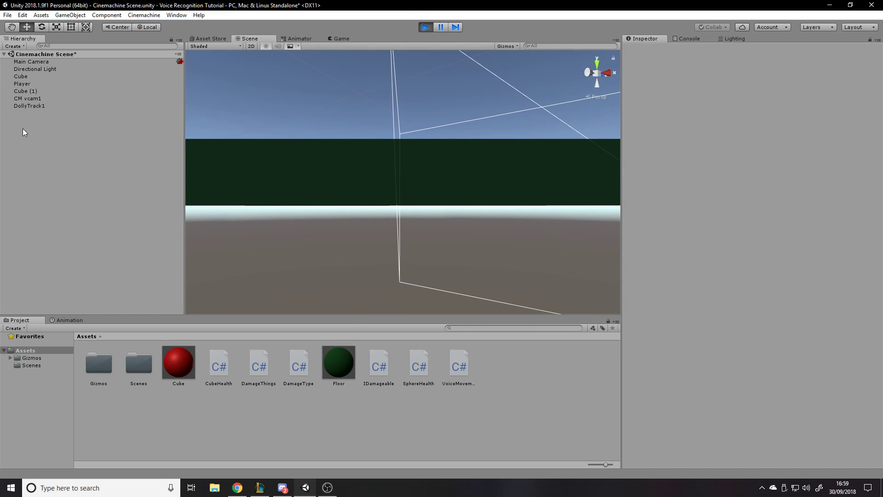
left_click(34, 107)
left_click_drag(373, 239, 391, 125)
right_click_drag(452, 164, 352, 157)
scroll(372, 161, "up", 2)
scroll(484, 203, "up", 2)
right_click_drag(492, 191, 460, 216)
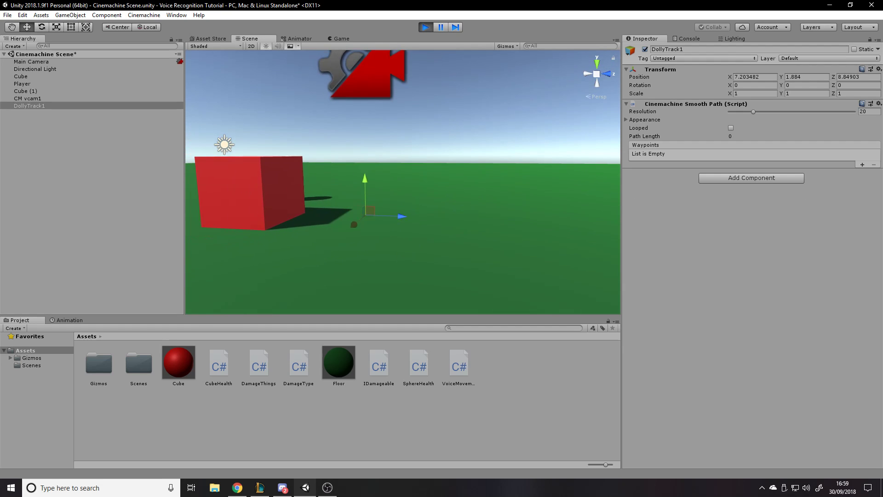
Add two waypoints to DollyTrack1, placed at about X 1.85 and at about X 3.71, Z 0.26
left_click(863, 165)
right_click_drag(350, 217, 329, 183)
left_click_drag(329, 181, 275, 204)
right_click_drag(456, 209, 458, 219)
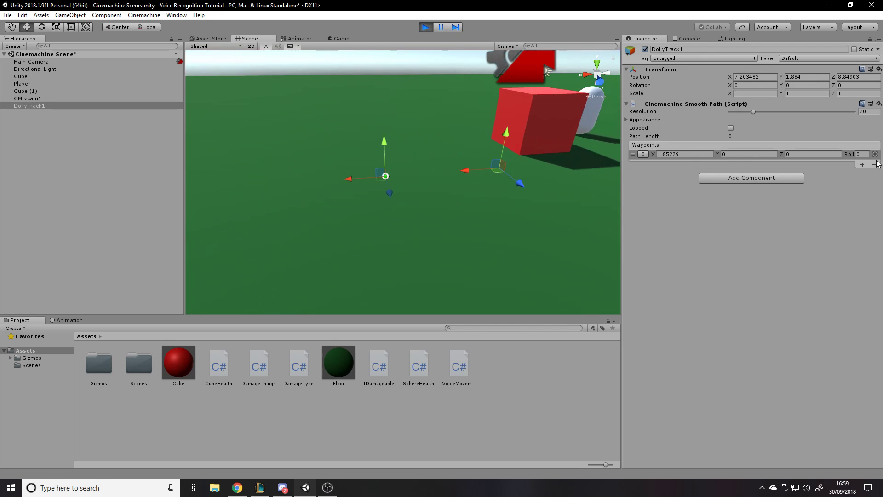
left_click(862, 165)
left_click_drag(272, 186, 228, 202)
key("f")
Add a third waypoint to DollyTrack1 and place it at about X 5.57, Y 1.51, Z -0.87
left_click(863, 174)
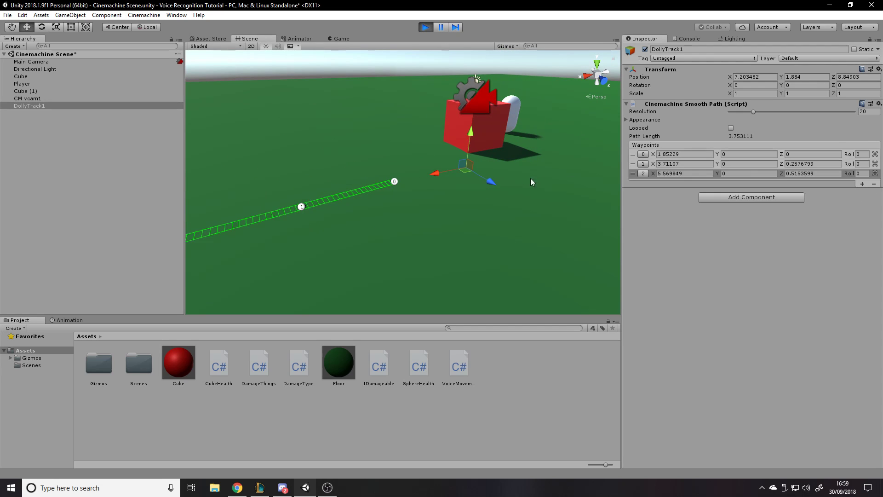
key("f")
left_click_drag(337, 198, 426, 131)
left_click_drag(405, 78, 517, 130)
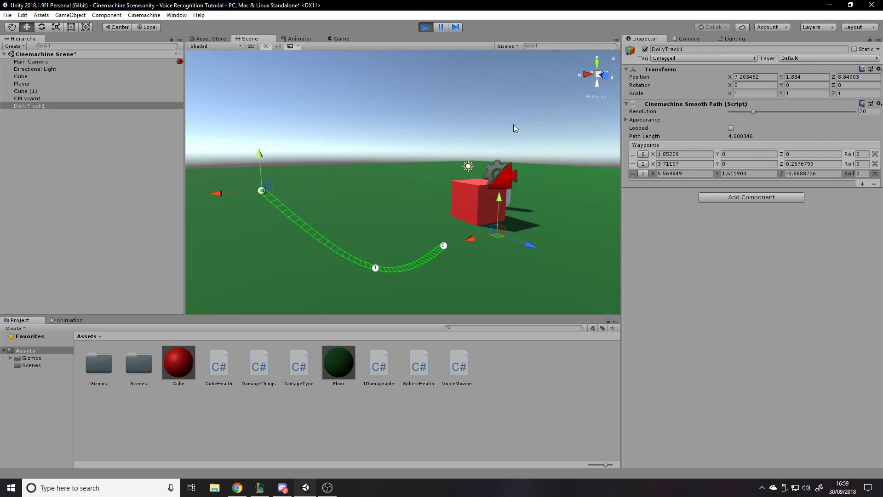
Shift DollyTrack1 to X 7.32 and move CM vcam1 to about X 9.36, Y 2.82
mouse_move(464, 240)
left_mouse_down()
mouse_move(455, 247)
mouse_move(463, 243)
left_mouse_up()
left_click(490, 187)
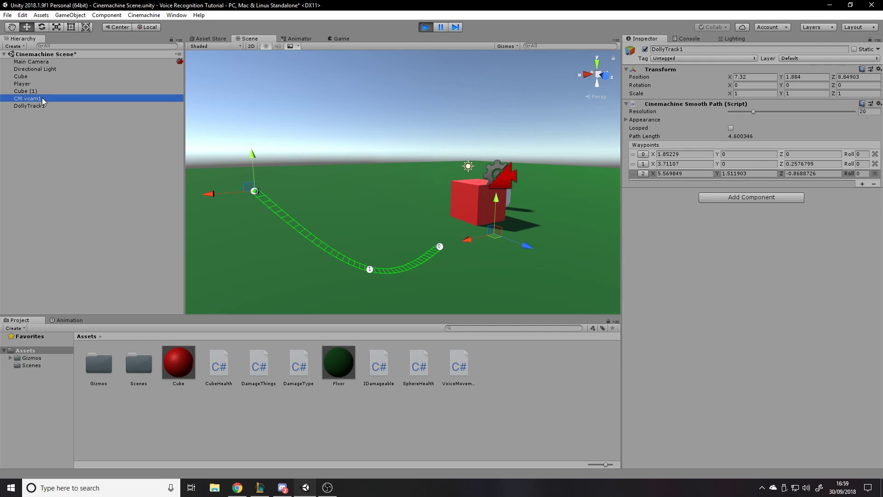
left_click_drag(490, 188, 501, 164, "alt")
left_click_drag(456, 154, 350, 173)
left_click(345, 181)
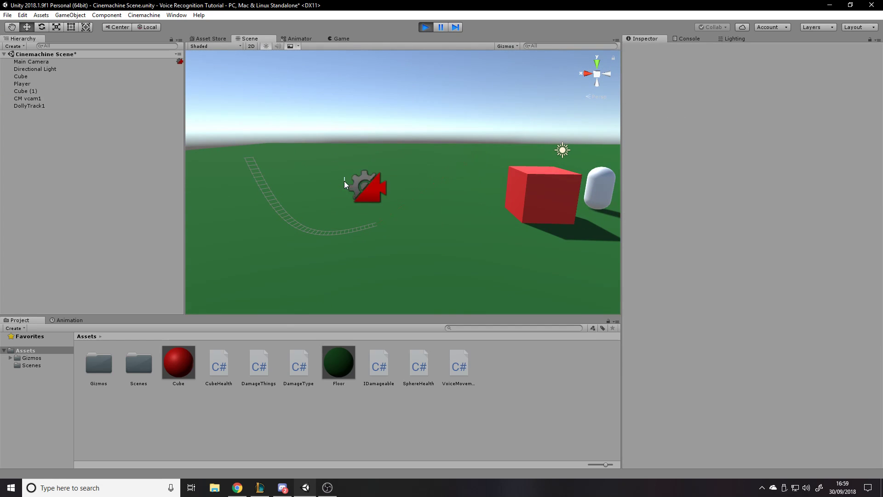
right_click_drag(338, 178, 325, 177)
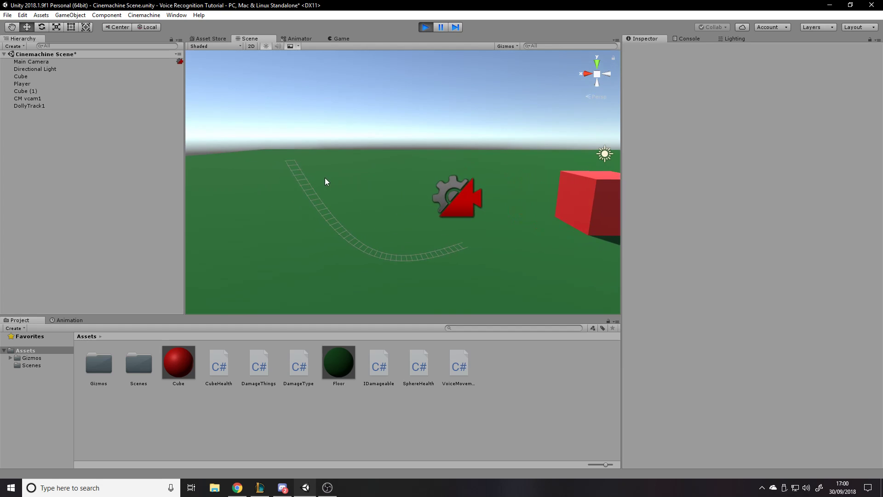
Extend DollyTrack1 with waypoints at about (5.95, 3.02, -10.94) and (-2.06, 4.54, -17.43), curving the track around the cube and Player
left_click(40, 106)
left_click(862, 184)
right_click_drag(575, 193, 404, 198)
left_click_drag(404, 198, 368, 199)
left_click(862, 194)
right_click_drag(600, 196, 452, 251)
left_click_drag(452, 251, 315, 112)
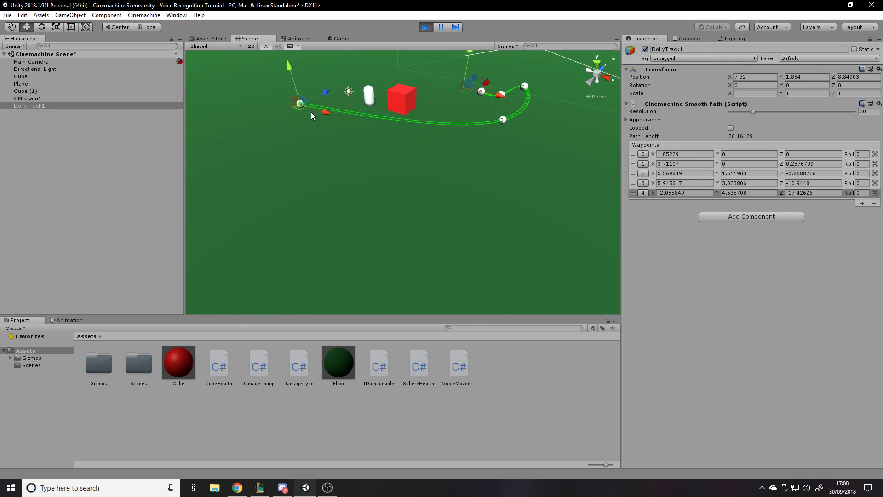
left_click(316, 111)
right_click_drag(414, 114, 410, 78)
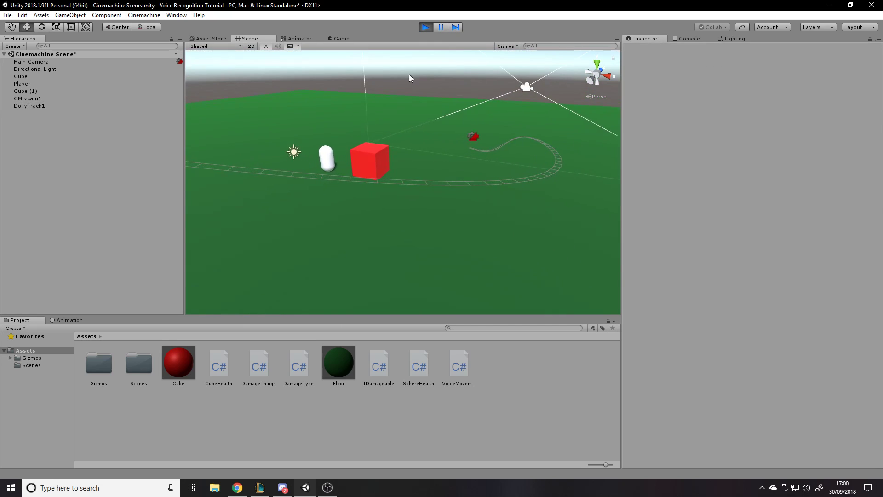
Set CM vcam1's Look At target to the Player and check the shot in the Game view
left_click(43, 98)
left_click(46, 106)
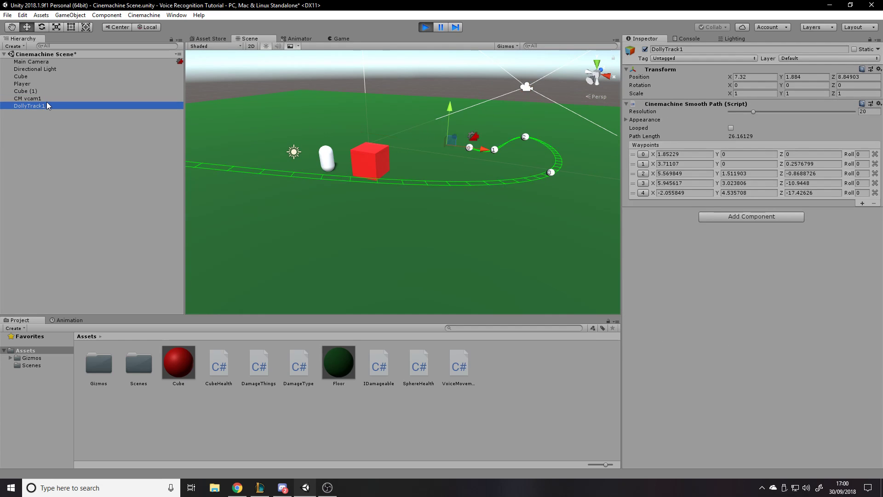
left_click(48, 106)
left_click(46, 98)
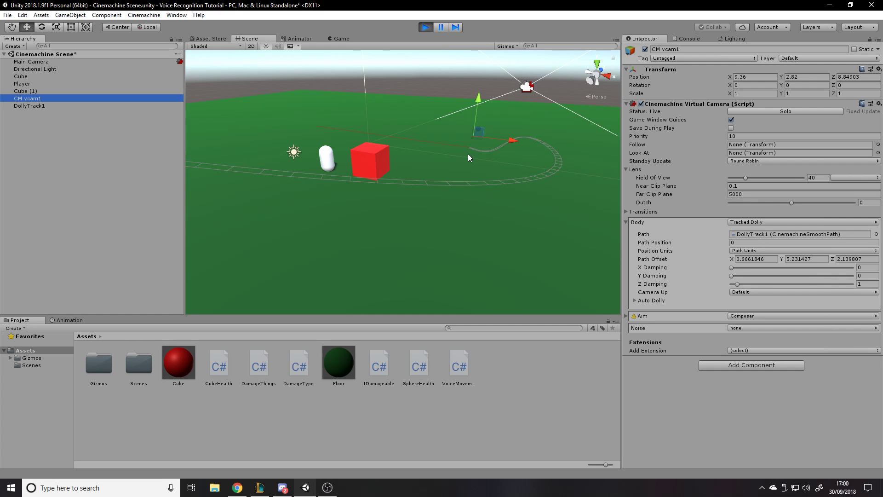
left_click(878, 152)
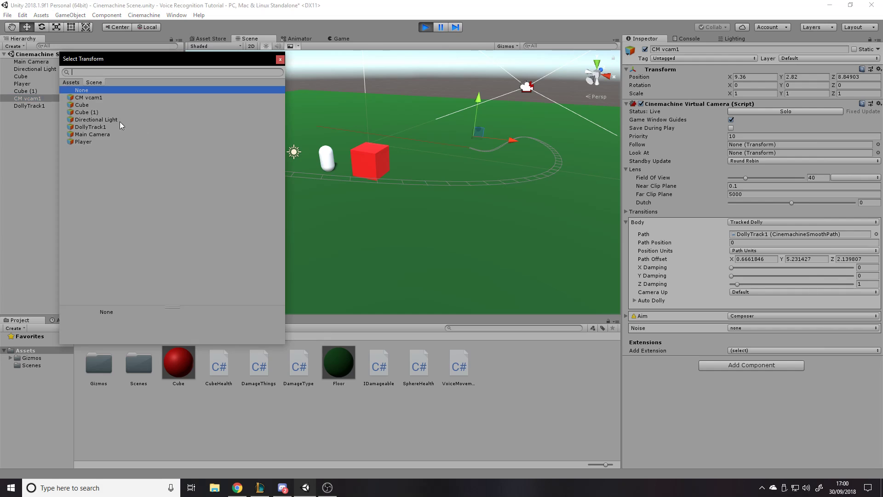
double_click(78, 142)
left_click(335, 38)
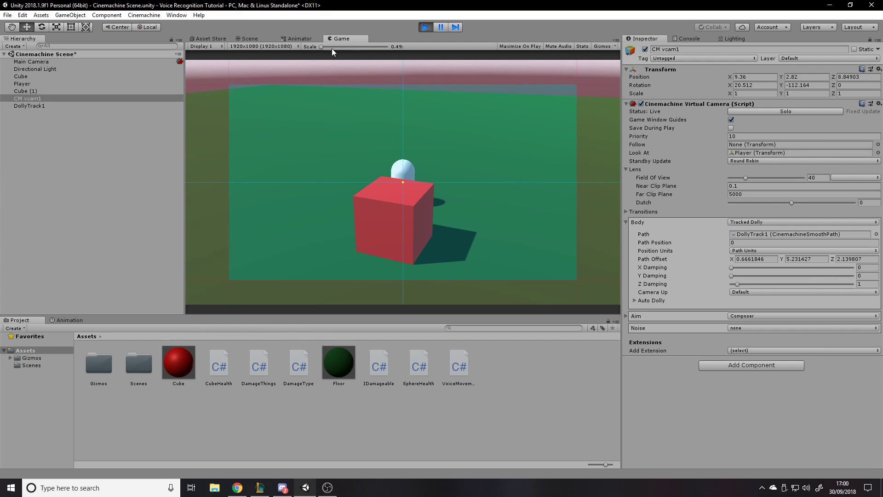
Review DollyTrack1's path settings and waypoints alongside CM vcam1's Tracked Dolly settings
left_click(43, 105)
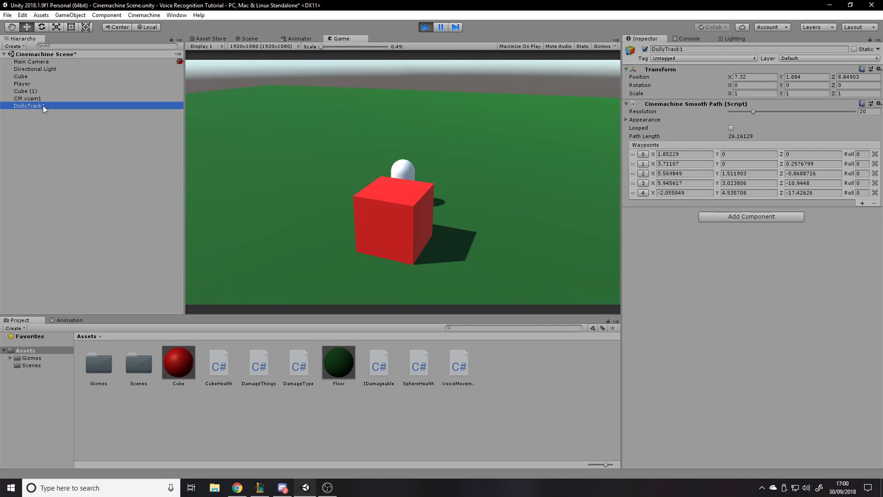
left_click(45, 92)
left_click(41, 98)
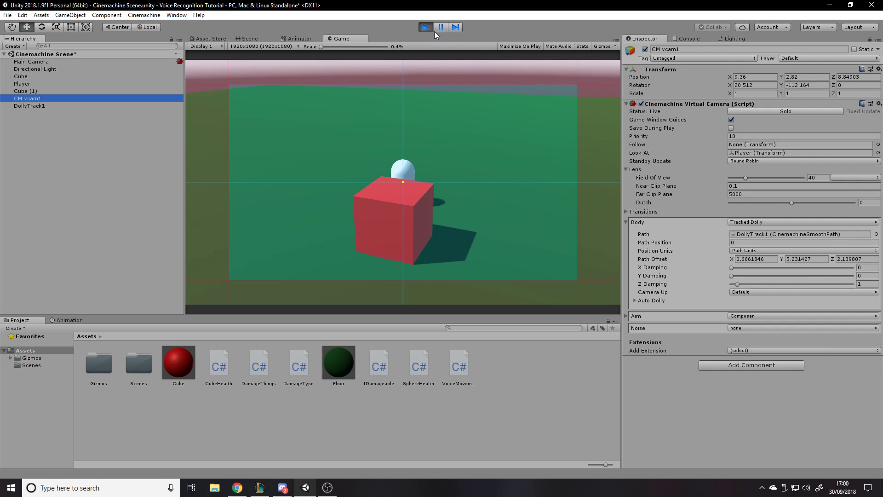
left_click(31, 106)
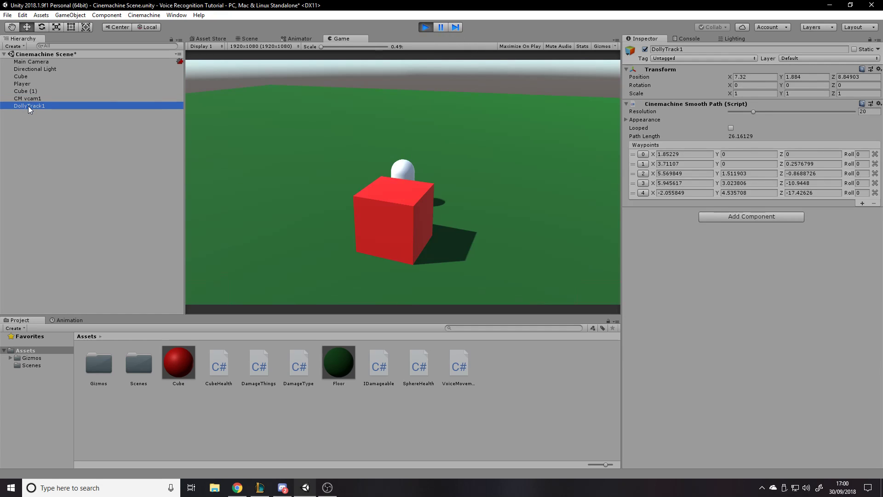
left_click(29, 105)
left_click(26, 119)
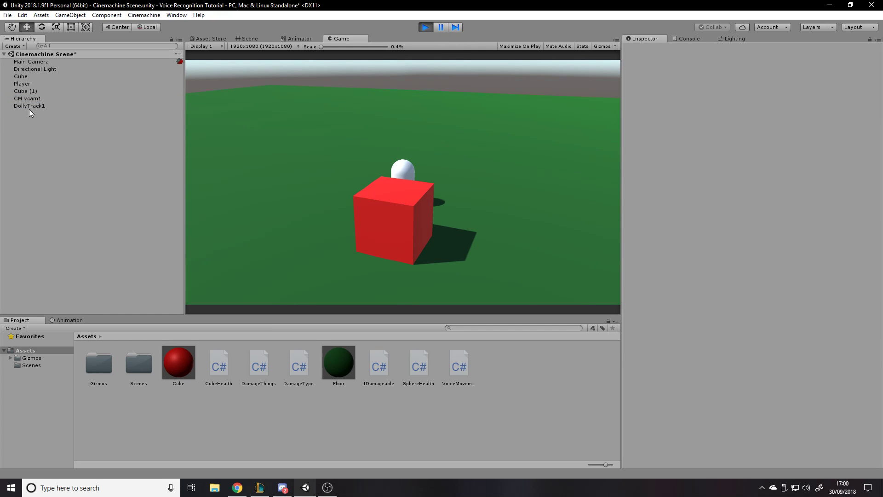
left_click(76, 107)
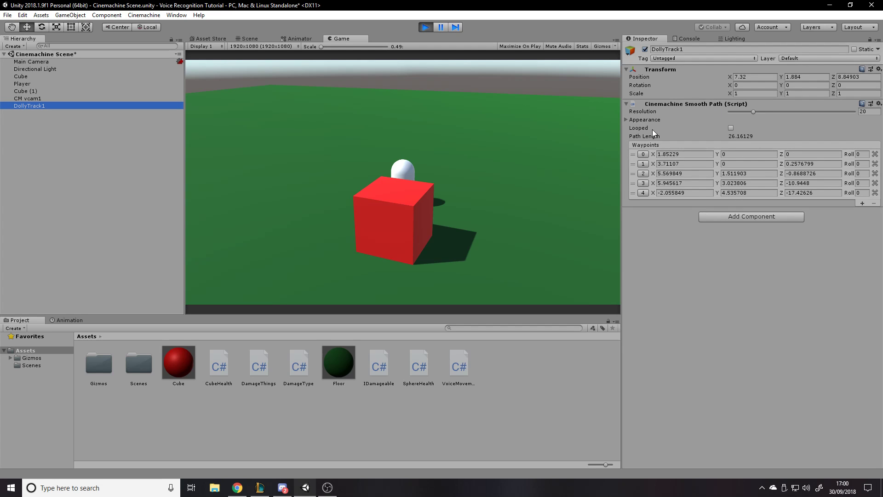
Inspect DollyTrack1's Appearance settings and go through its waypoints 0 to 4 one at a time
left_click(635, 120)
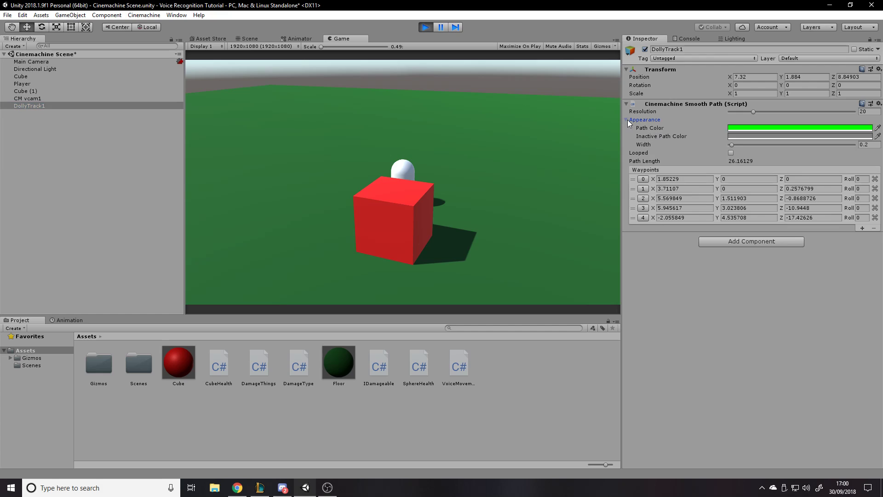
left_click(628, 120)
left_click(643, 164)
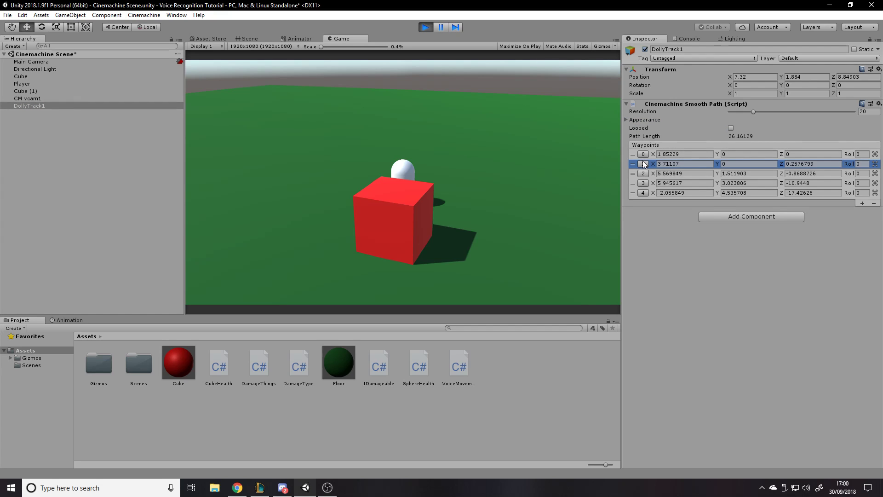
left_click(644, 174)
left_click(644, 183)
left_click(644, 193)
left_click(643, 155)
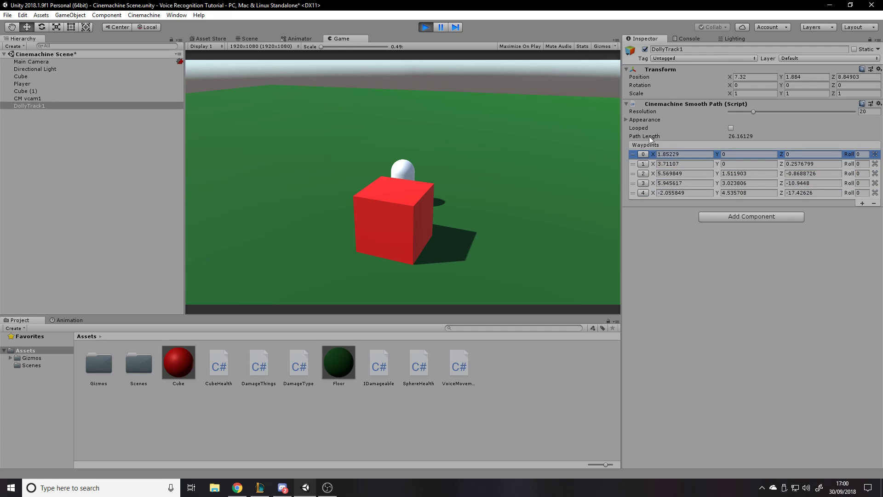
Scrub CM vcam1's Path Position to 1.52, back to -5.45 and up to -1.28, comparing the Game and Scene views
left_click(32, 99)
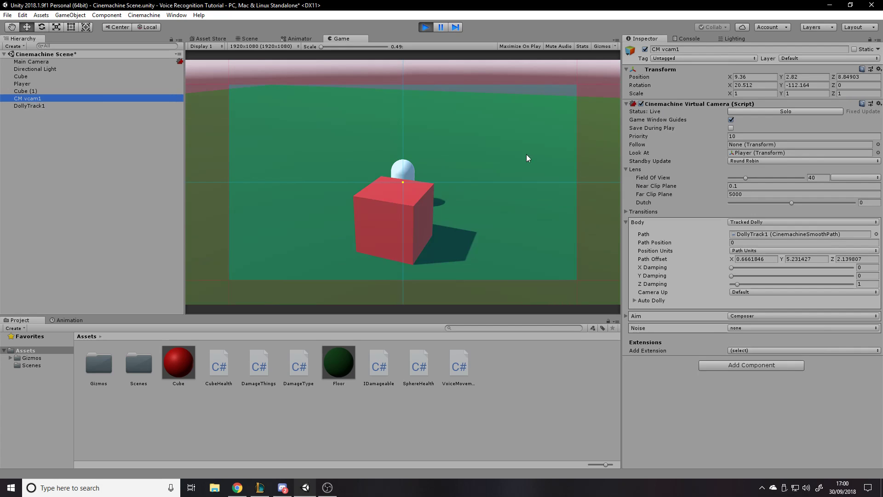
left_click_drag(667, 241, 688, 244)
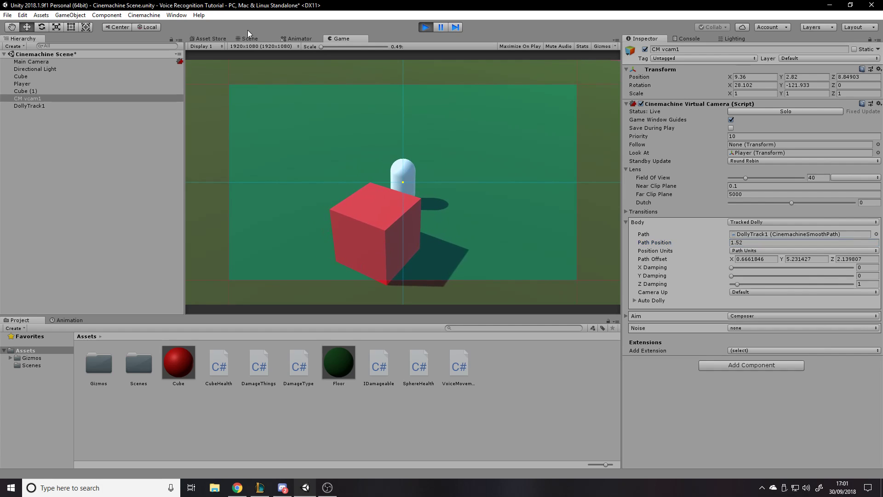
left_click(249, 38)
left_click_drag(409, 122, 526, 206, "alt")
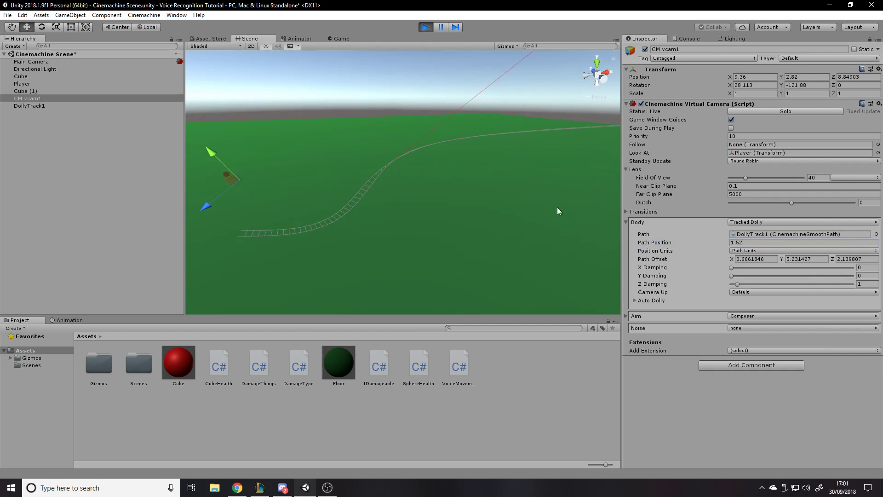
left_click_drag(660, 244, 30, 249)
left_click_drag(544, 230, 653, 195, "alt")
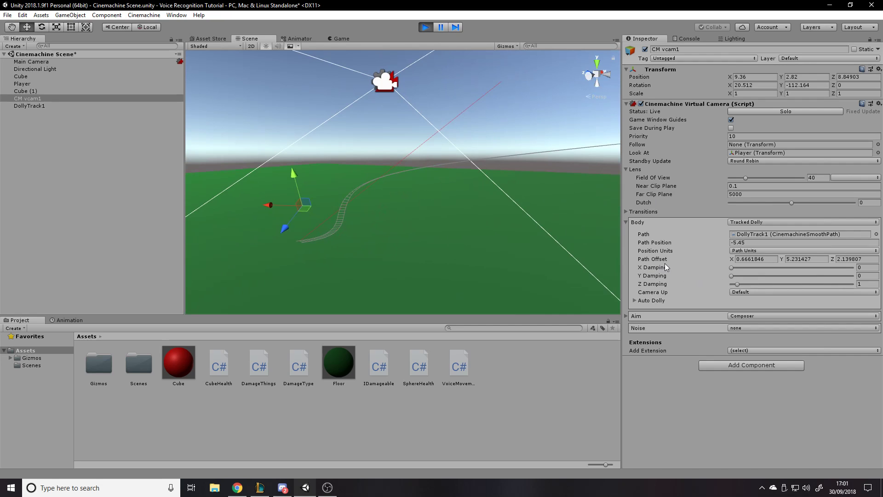
left_click_drag(656, 246, 712, 252)
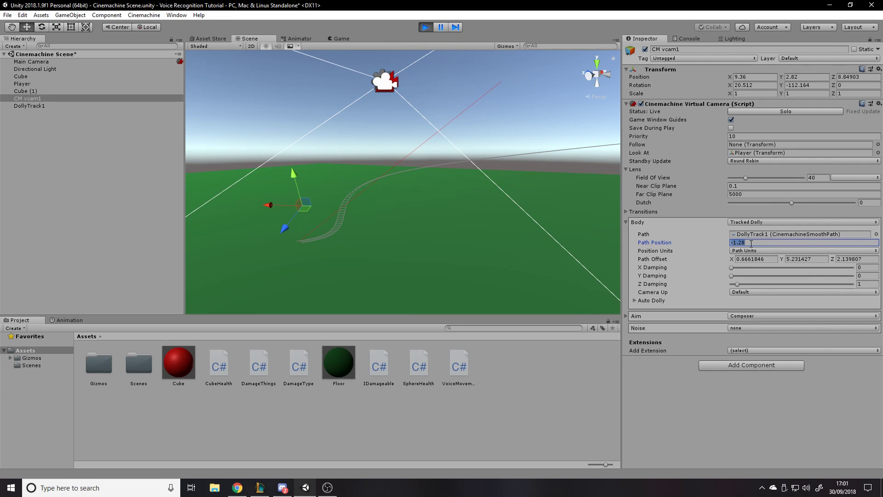
Set CM vcam1's Path Position to 0 and its Path Offset X, Y and Z to 0
left_click(632, 213)
left_click(632, 212)
left_click(752, 256)
type("0")
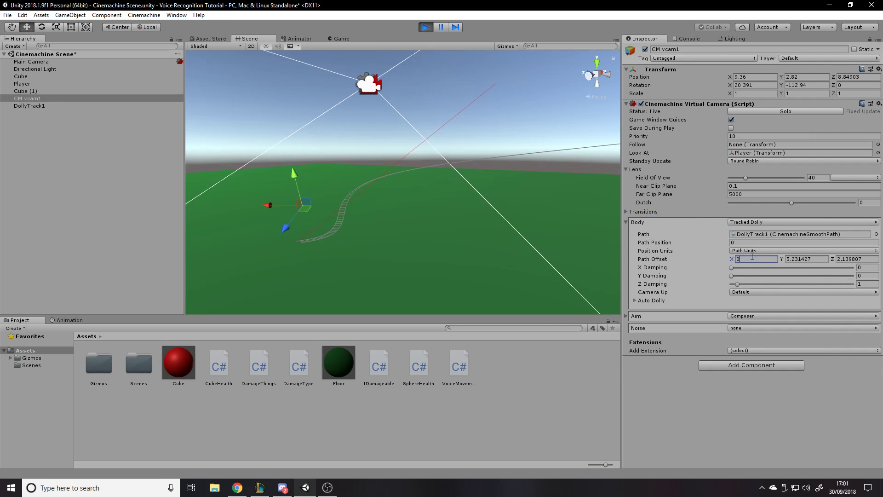
left_click(798, 256)
type("0")
left_click(843, 259)
type("0")
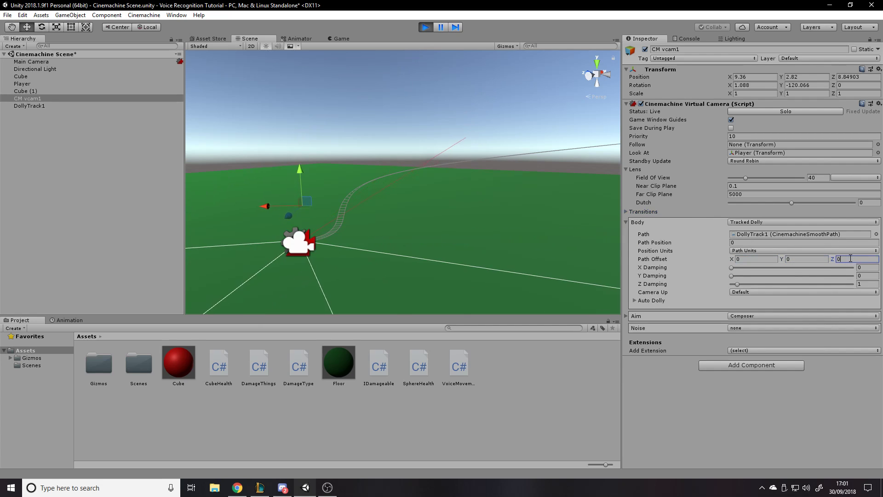
Scrub CM vcam1's Path Position in the Game view and return it to 0
left_click(342, 39)
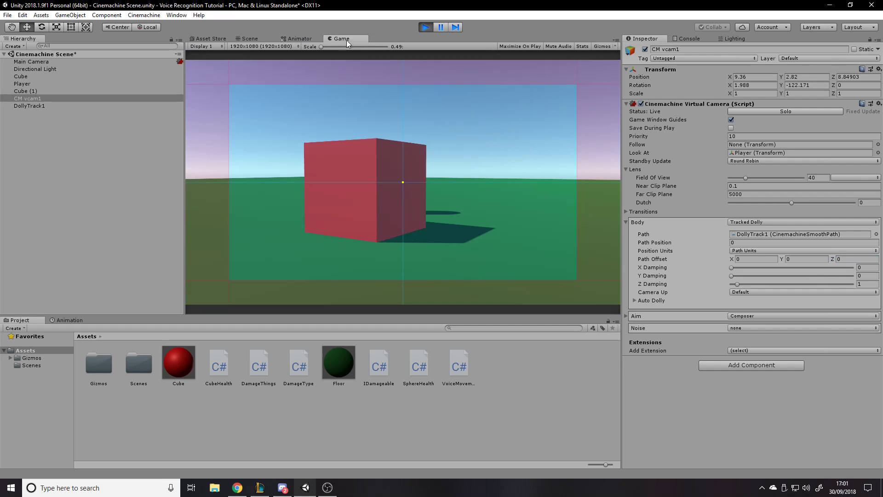
mouse_move(658, 244)
left_mouse_down()
mouse_move(697, 243)
mouse_move(649, 243)
mouse_move(659, 240)
left_mouse_up()
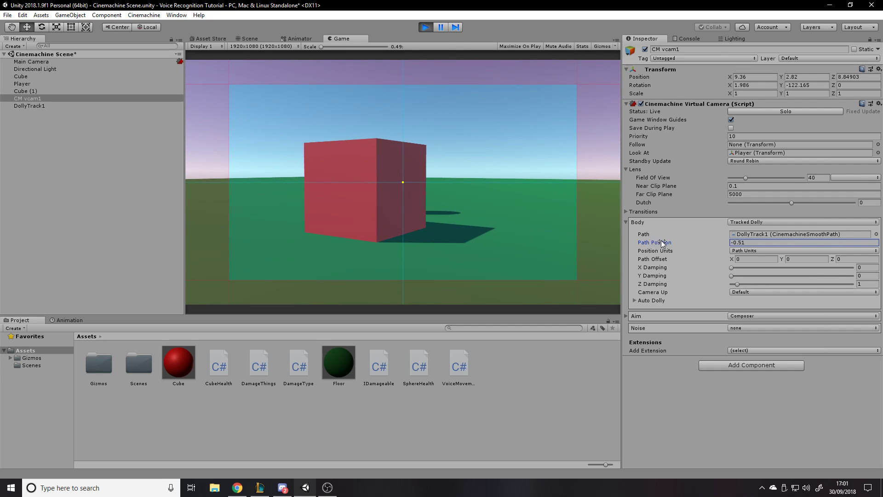
type("0")
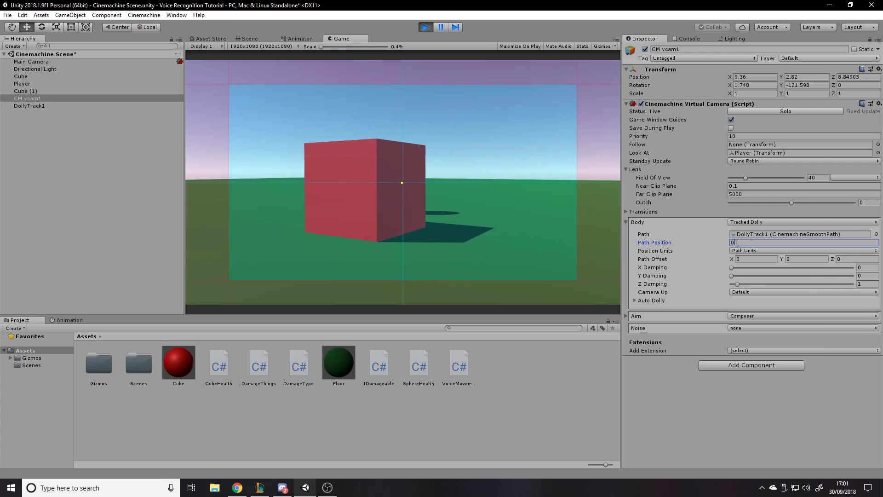
Shift DollyTrack1 to X 3.92 and move waypoint 1 to about (6.8, 1.49, 2.97) in the Scene view
left_click(71, 322)
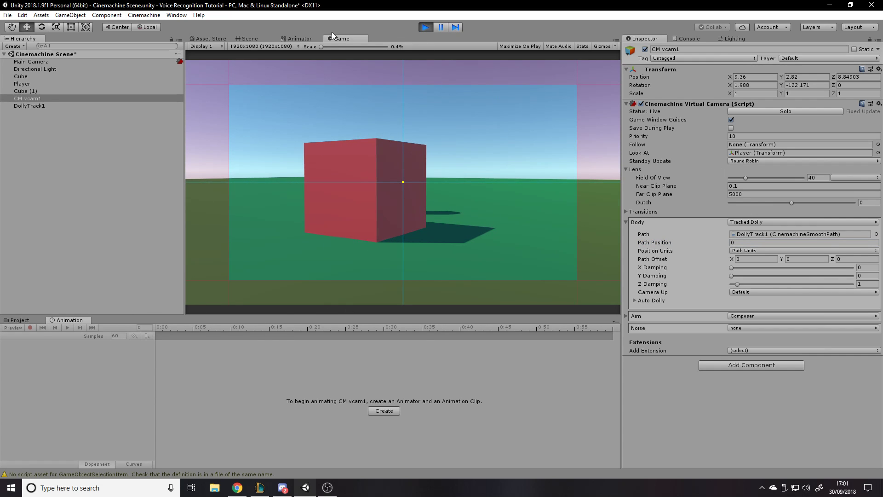
left_click(250, 39)
left_click_drag(454, 180, 65, 251, "alt")
left_click_drag(359, 207, 407, 206, "alt")
left_click(66, 105)
left_click(405, 267)
left_click_drag(417, 250, 433, 308)
scroll(473, 225, "up", 2)
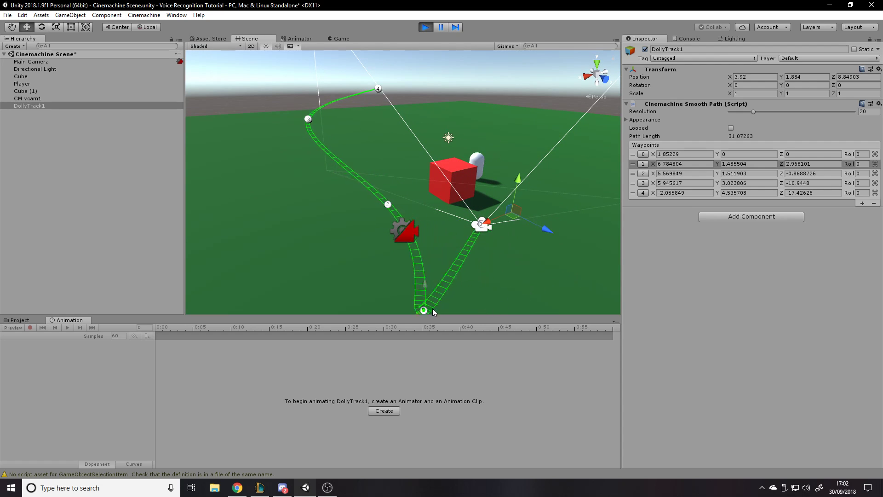
Move DollyTrack1's waypoint 2 outward to X about 10.85 to widen the track's curve
left_click(388, 205)
left_click_drag(375, 210, 229, 238)
scroll(333, 187, "down", 2)
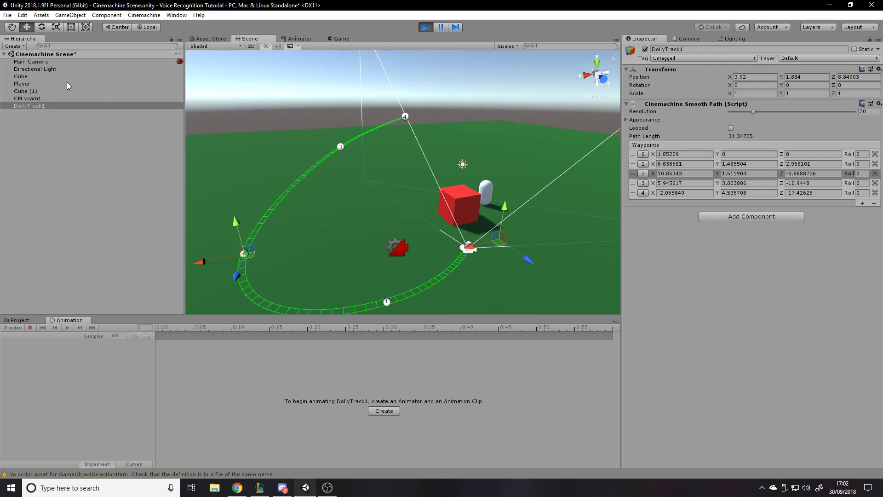
Try to move CM vcam1 onto the start of the track in the Scene view and reset its Path Offset to 0, 0, 0
left_click(40, 98)
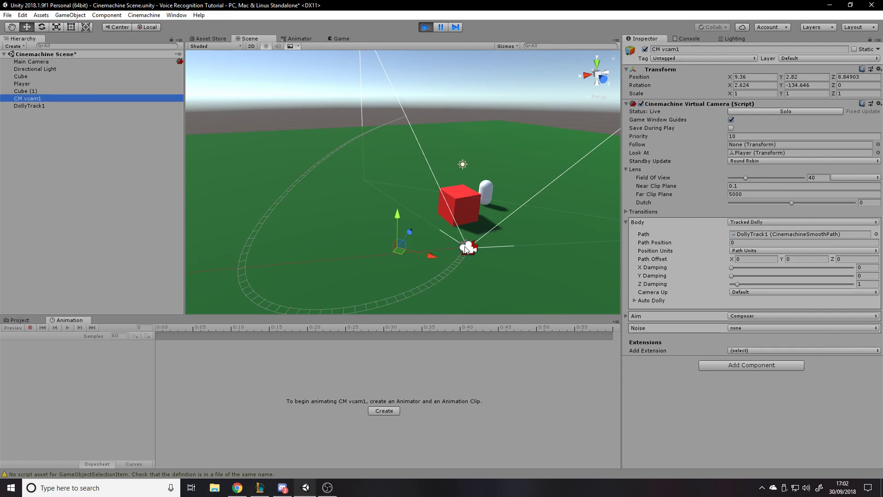
left_click_drag(425, 253, 573, 283)
left_click(754, 259)
type("0")
left_click(813, 259)
type("0")
left_click(857, 259)
type("0")
Move CM vcam1 to about (5.92, 2.26, 9.28) at the track's start and zero its Path Offset X, Y and Z
right_click_drag(497, 228, 554, 254)
left_click_drag(555, 251, 440, 206)
right_click_drag(460, 193, 355, 194)
key("w")
left_click_drag(354, 194, 455, 229)
type("0")
key("Tab")
type("0")
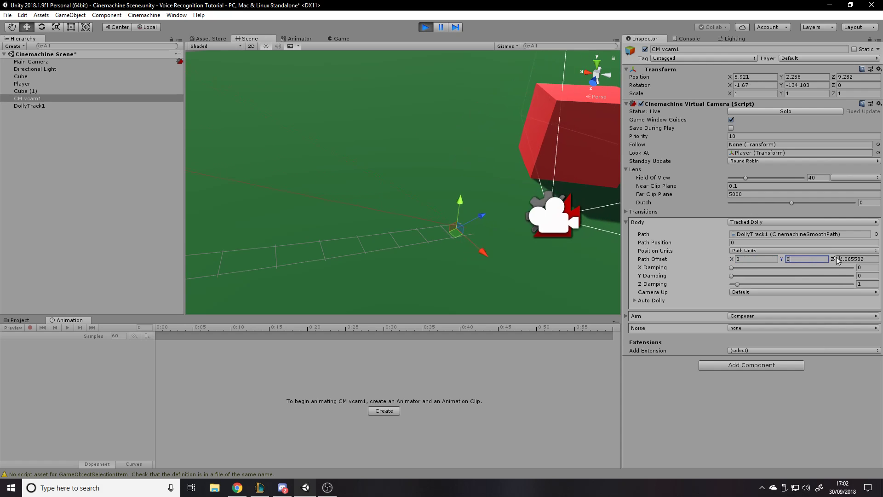
key("Tab")
type("0")
Set CM vcam1's X Damping to 4.74 and Y Damping to 4.66, and test the dolly by scrubbing Path Position to 4.42
right_click_drag(460, 193, 779, 253)
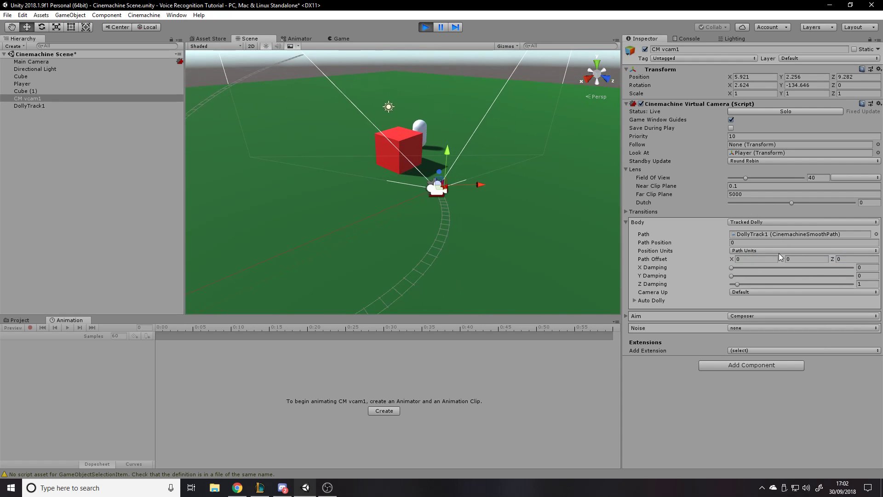
right_click_drag(576, 258, 764, 212)
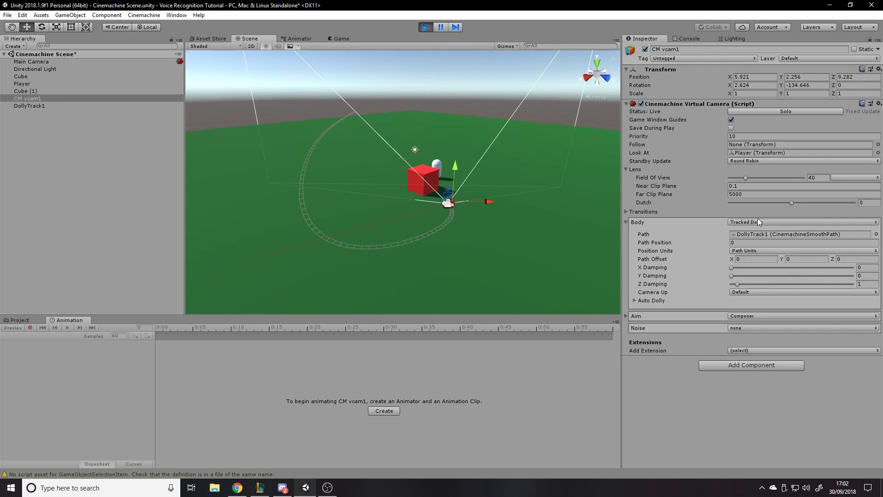
left_click_drag(658, 244, 670, 280)
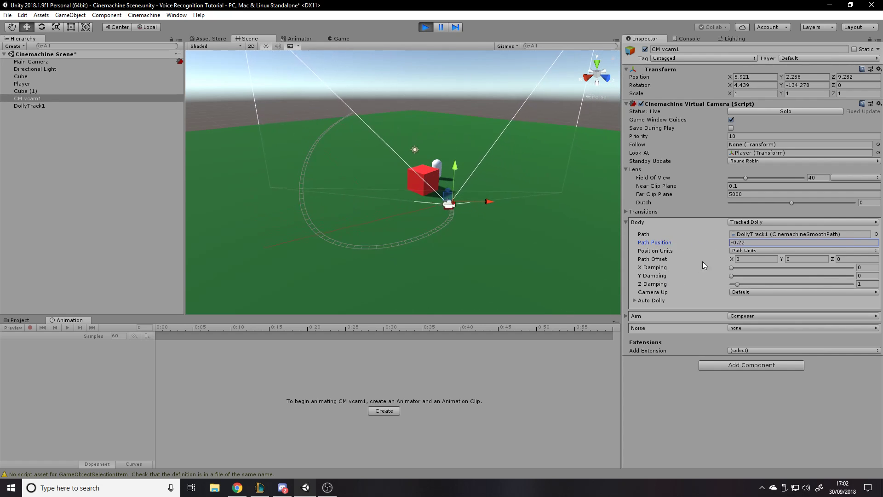
left_click_drag(738, 267, 759, 276)
mouse_move(688, 239)
left_mouse_down()
mouse_move(681, 243)
mouse_move(794, 246)
mouse_move(702, 247)
left_mouse_up()
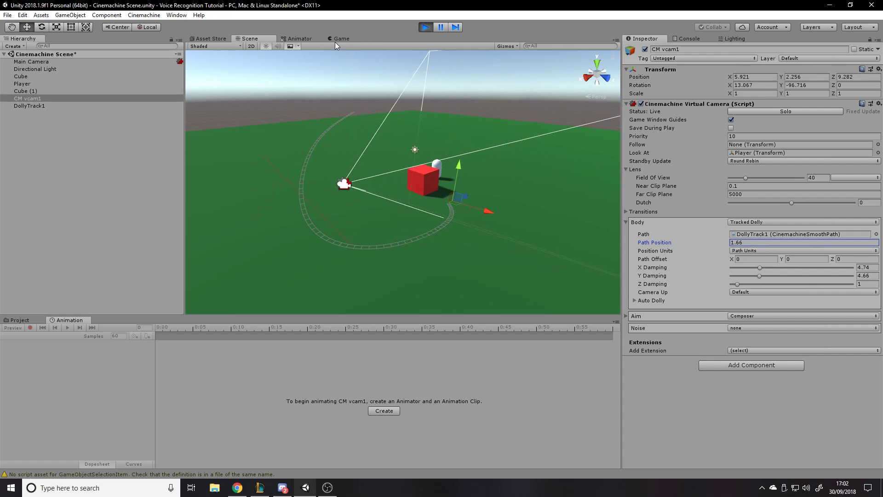
left_click(336, 40)
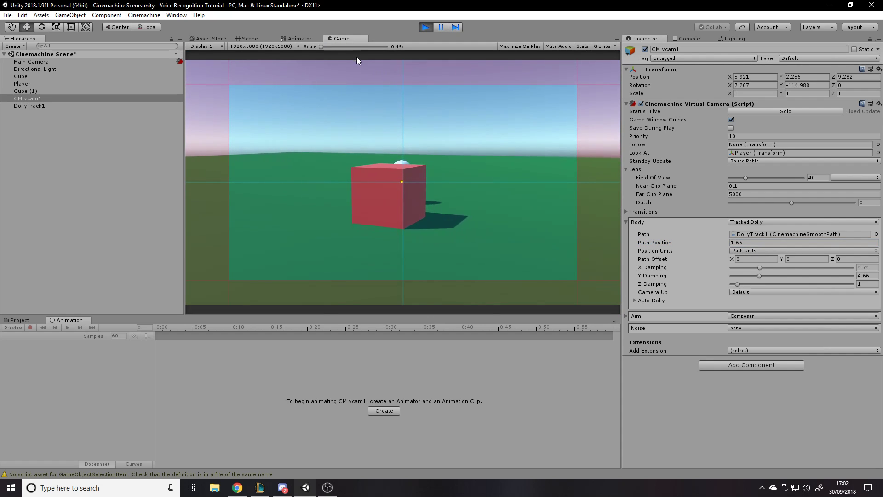
left_click_drag(651, 242, 695, 244)
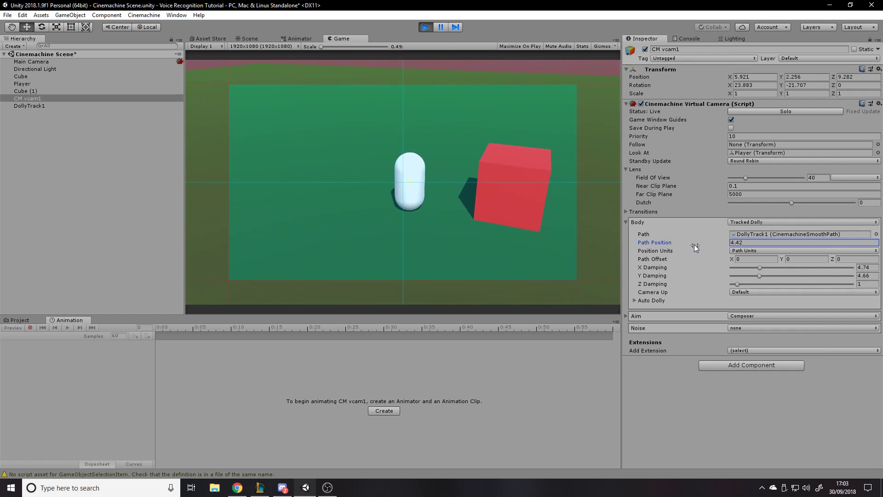
In CM vcam1's Aim settings, set Dead Zone Width to 0.306 and Height to 0.396, Horizontal Damping to 3.85 and Vertical Damping to 3.54
left_click(652, 316)
left_click(626, 316)
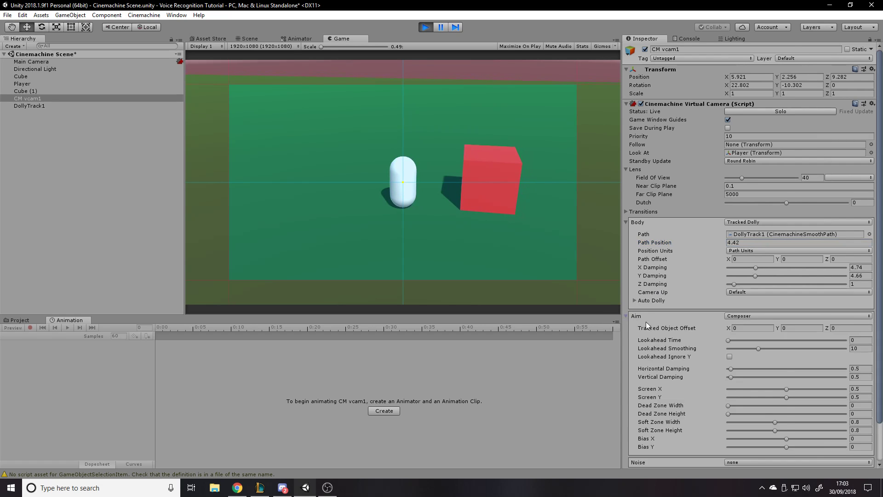
scroll(727, 346, "down", 2)
left_click(764, 378)
left_click_drag(768, 387, 775, 386)
left_click_drag(731, 349, 749, 350)
left_click(751, 341)
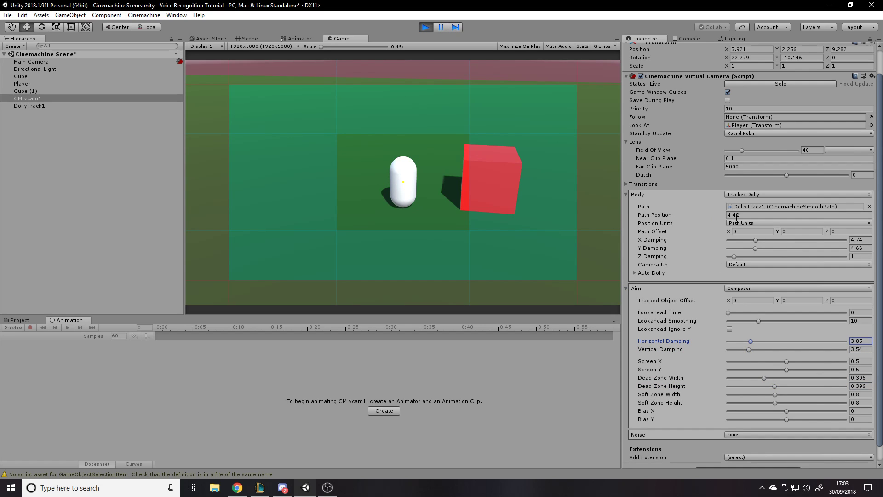
Scrub Path Position to 1.66 with zero Body damping, and raise X and Y Damping to 4.09 and Z Damping to 4.01
left_click_drag(733, 248, 707, 260)
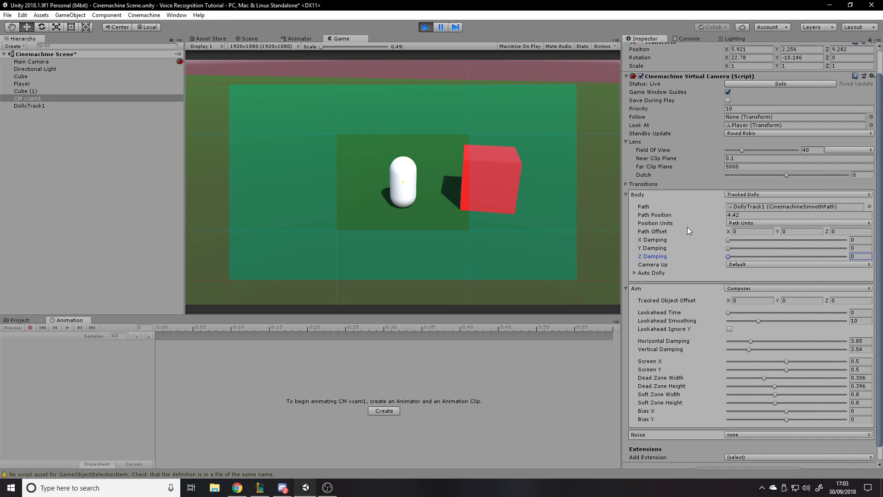
left_click_drag(662, 218, 630, 222)
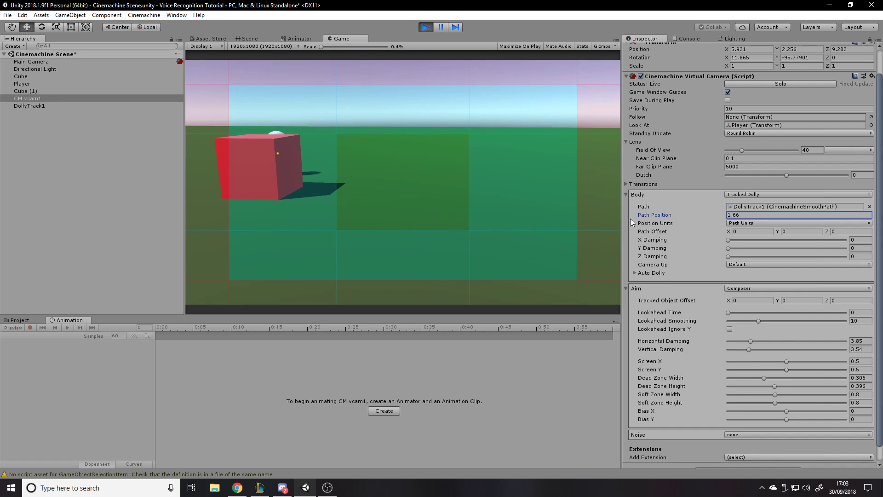
left_click(753, 240)
left_click(753, 248)
left_click(752, 256)
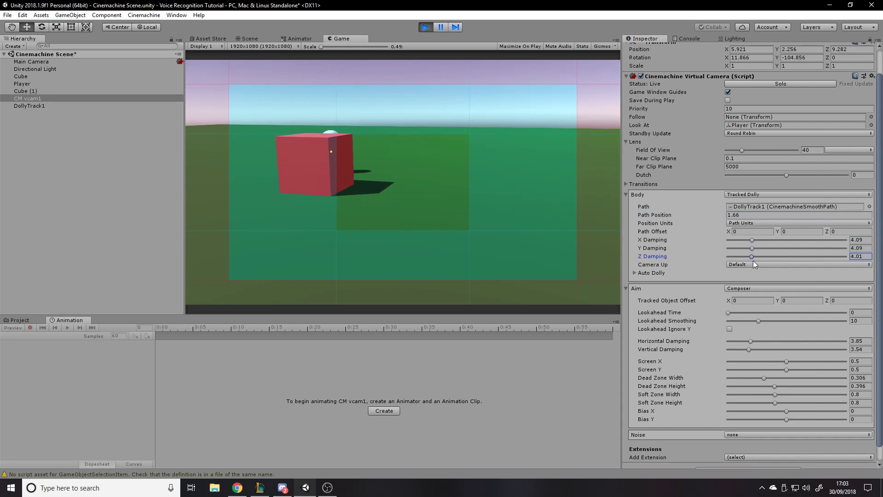
Try lowering the Aim's Screen X and Screen Y to 0, and undo those changes
left_click(751, 361)
left_click(748, 369)
left_click_drag(749, 368, 714, 362)
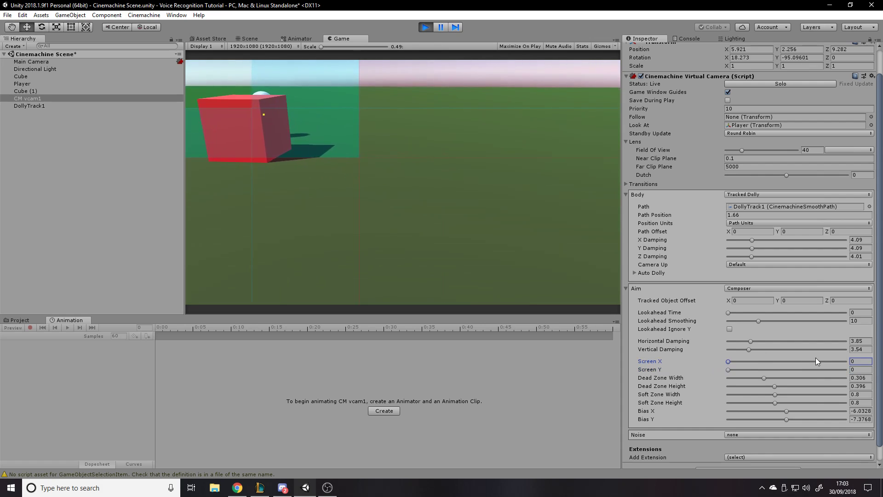
key("ctrl+z")
key("ctrl+z")
key("ctrl+z")
key("ctrl+z")
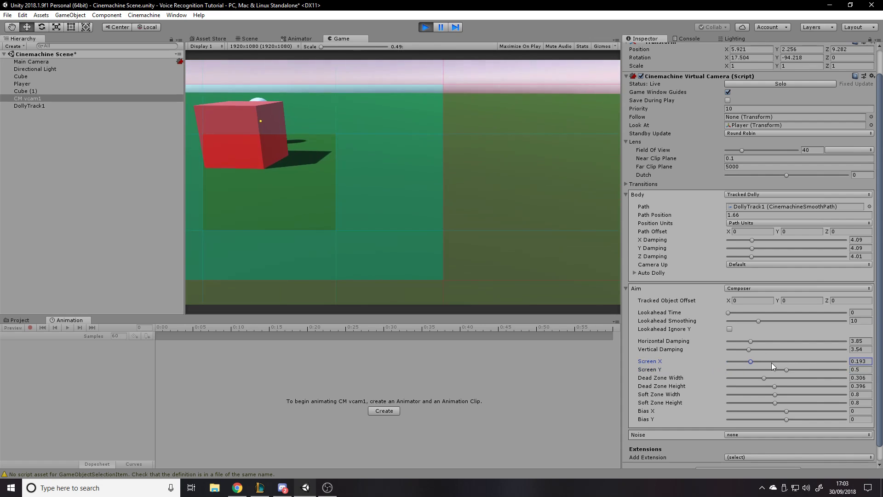
Set Dead Zone Width and Height to 0 and scrub Path Position to 6.34 and back to 2.14 to watch the shot
left_click_drag(746, 378, 697, 387)
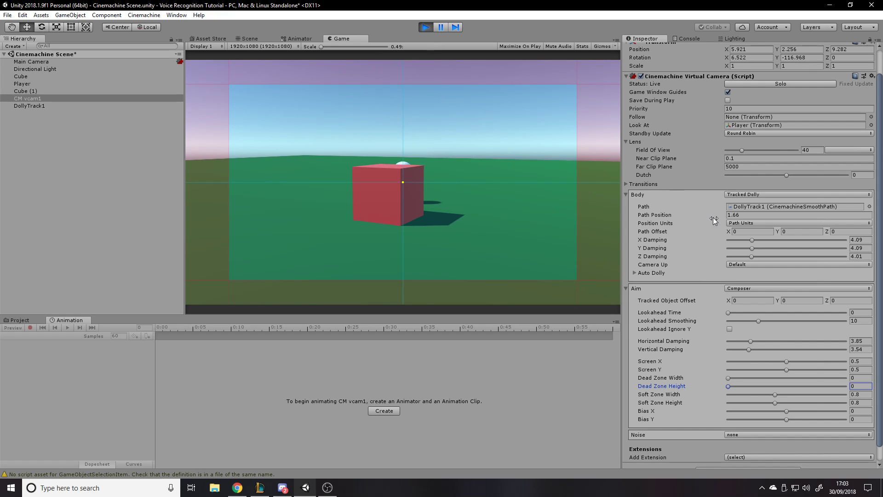
scroll(749, 193, "down", 1)
left_click_drag(678, 199, 707, 200)
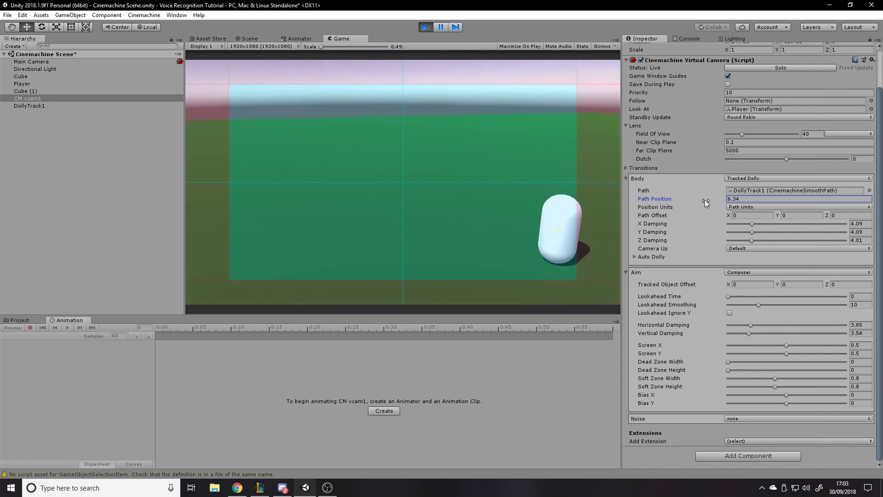
left_click_drag(664, 200, 617, 201)
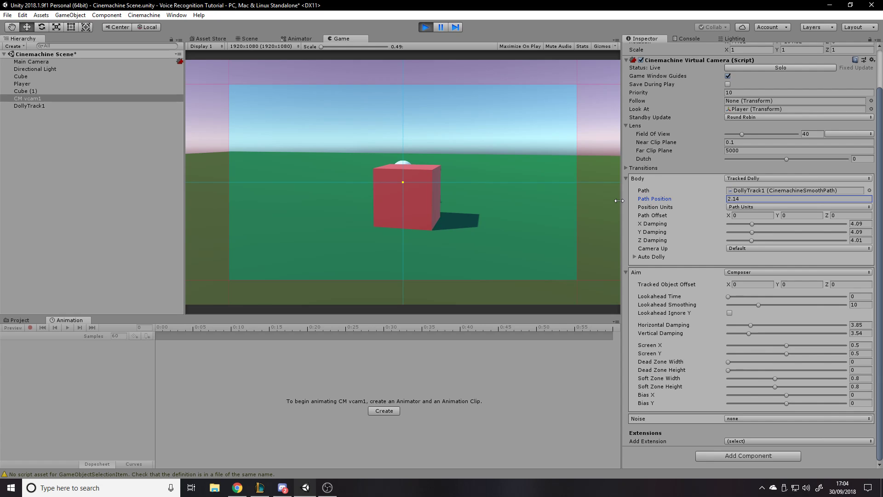
Exit Play mode and browse the available Cinemachine camera creation options
left_click(425, 27)
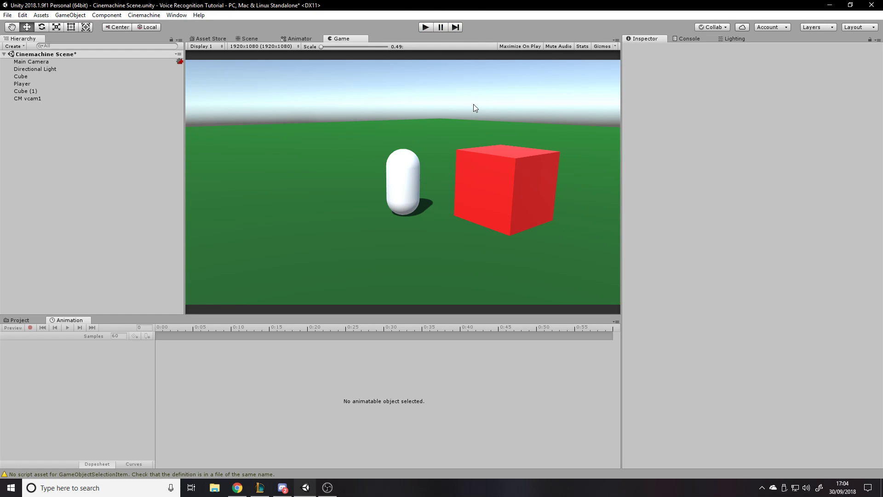
left_click(177, 15)
left_click(93, 156)
left_click(144, 15)
left_click(76, 152)
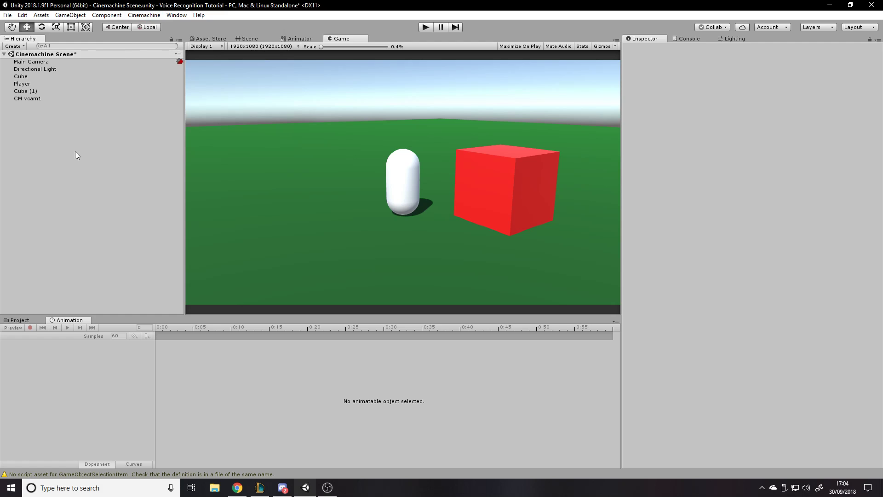